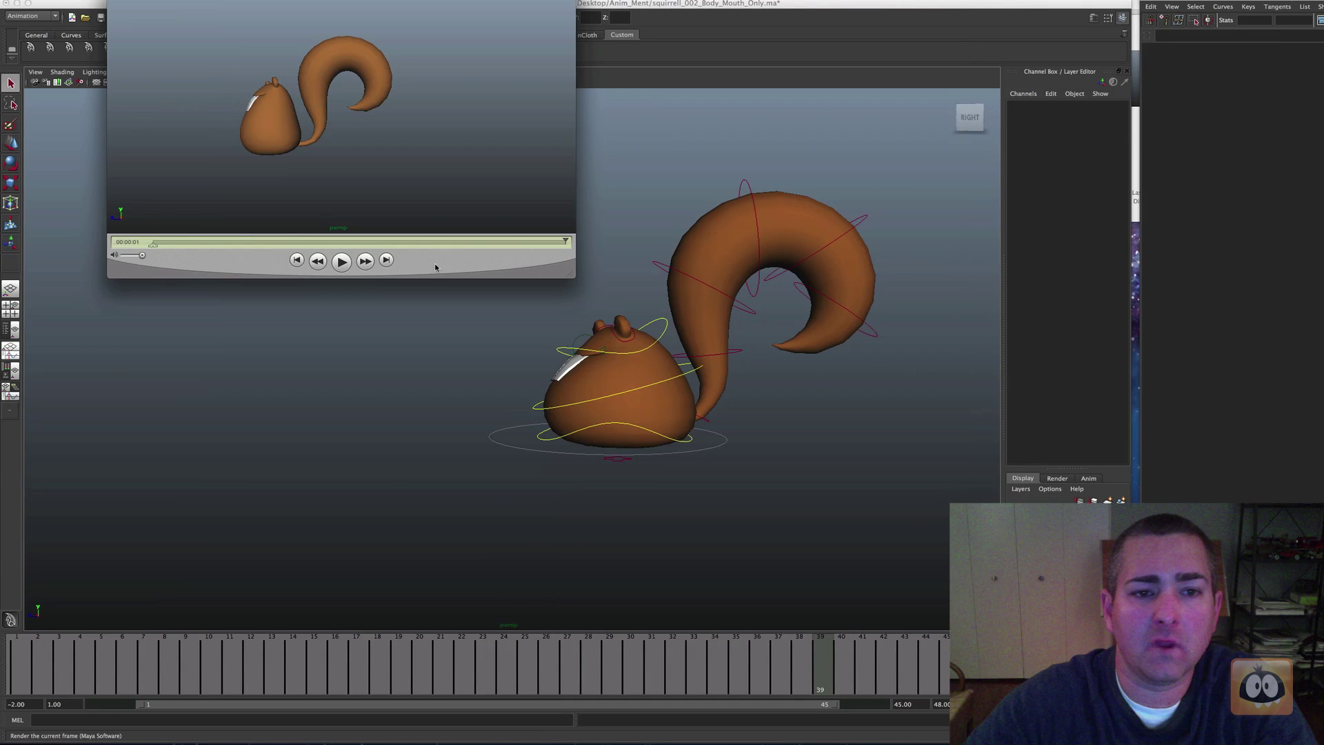
Play the SQ_Body_Only.mov preview to review the squirrel's body animation, and close it.
drag(433, 289, 565, 390)
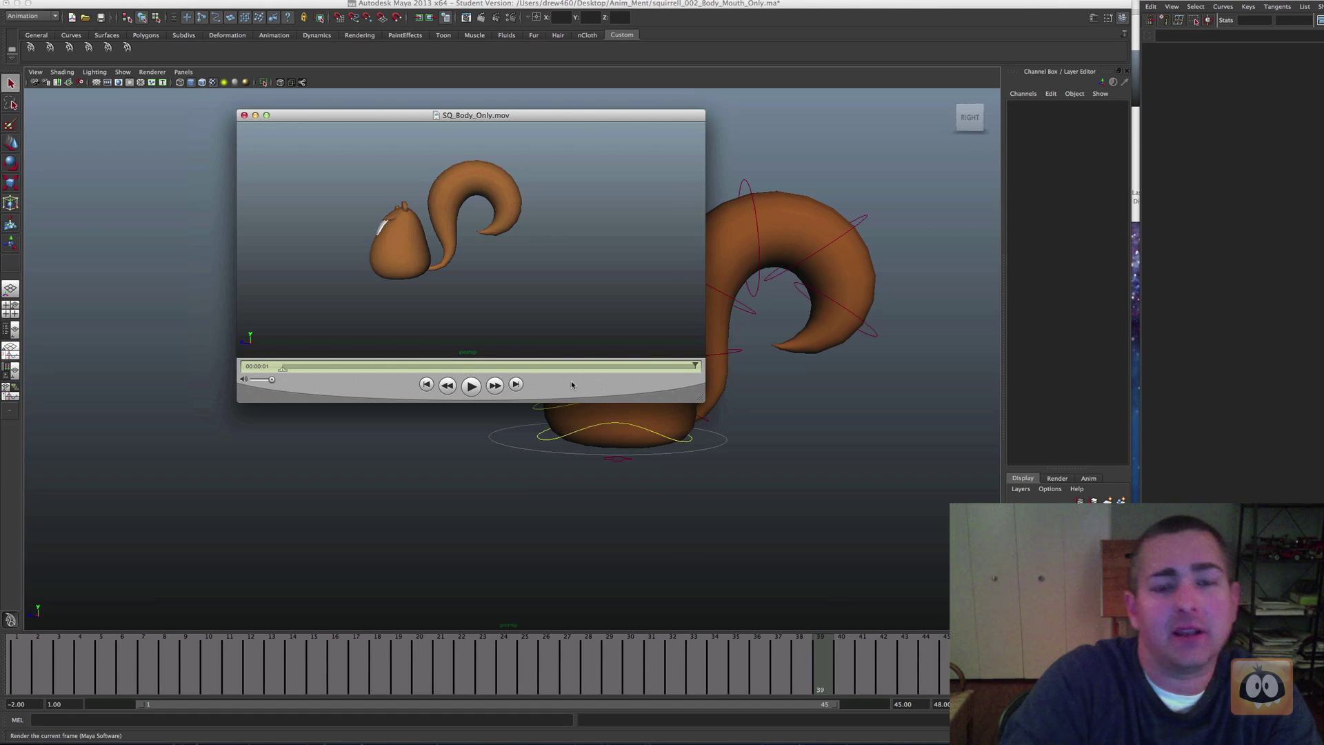
drag(398, 387, 412, 395)
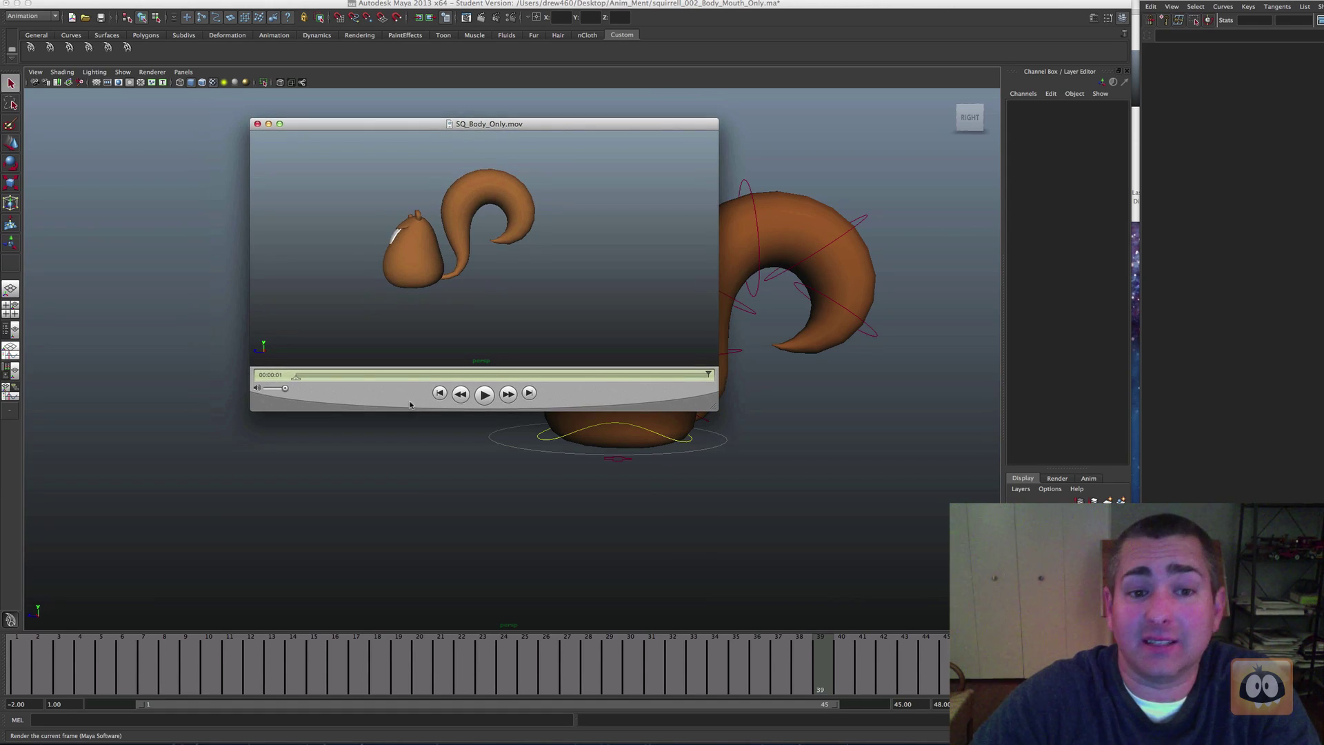
click(485, 394)
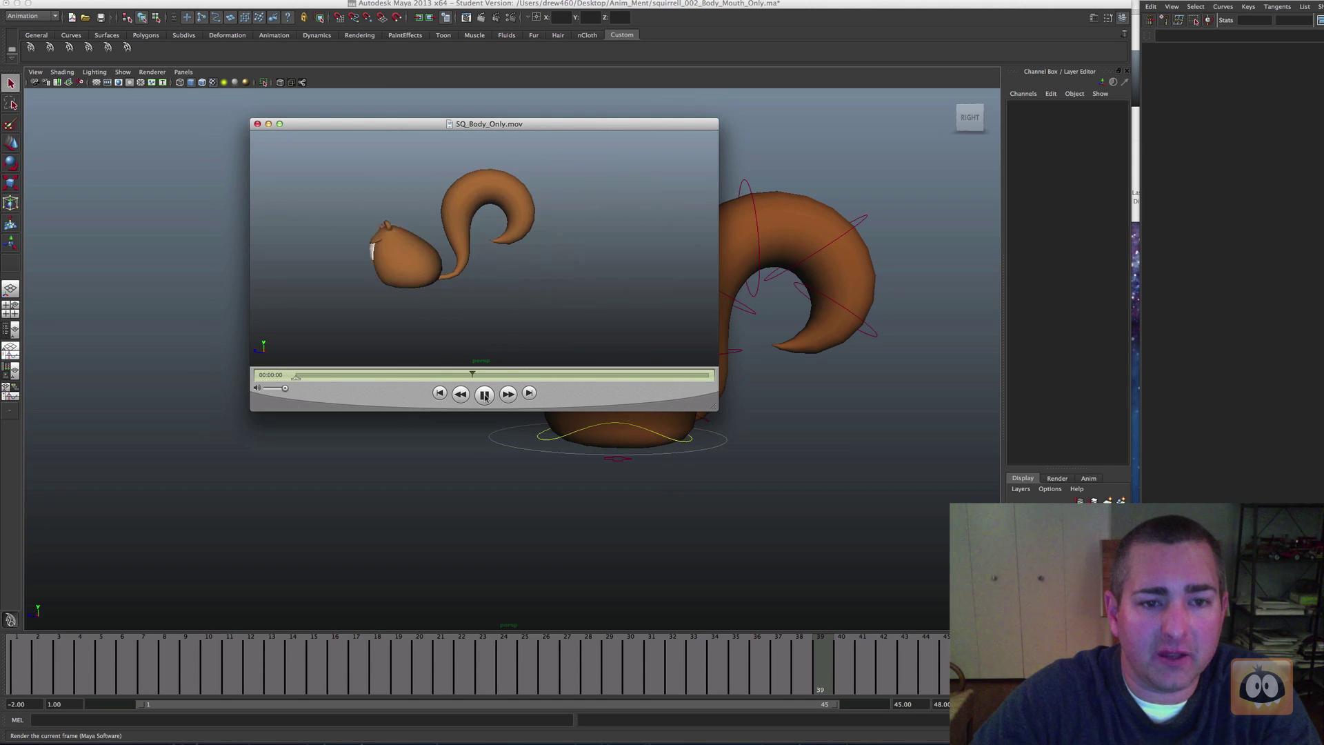
click(442, 394)
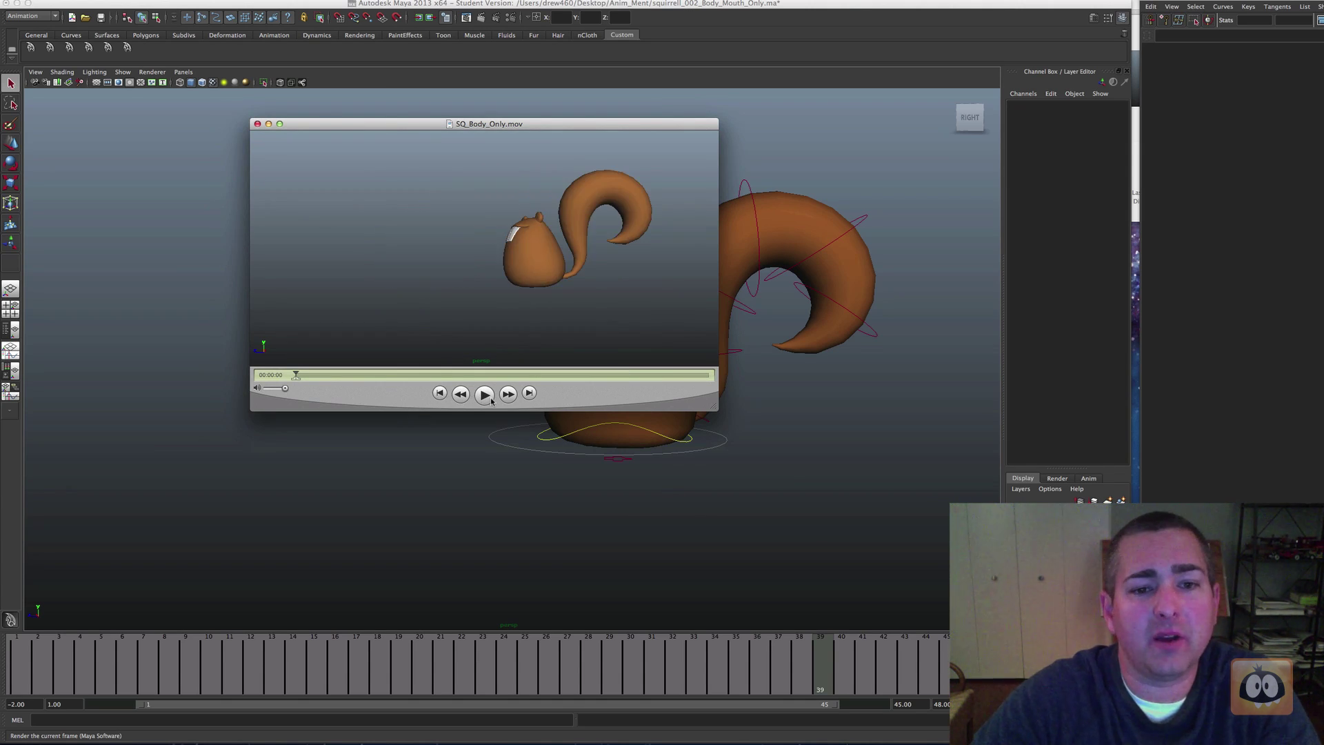
click(486, 396)
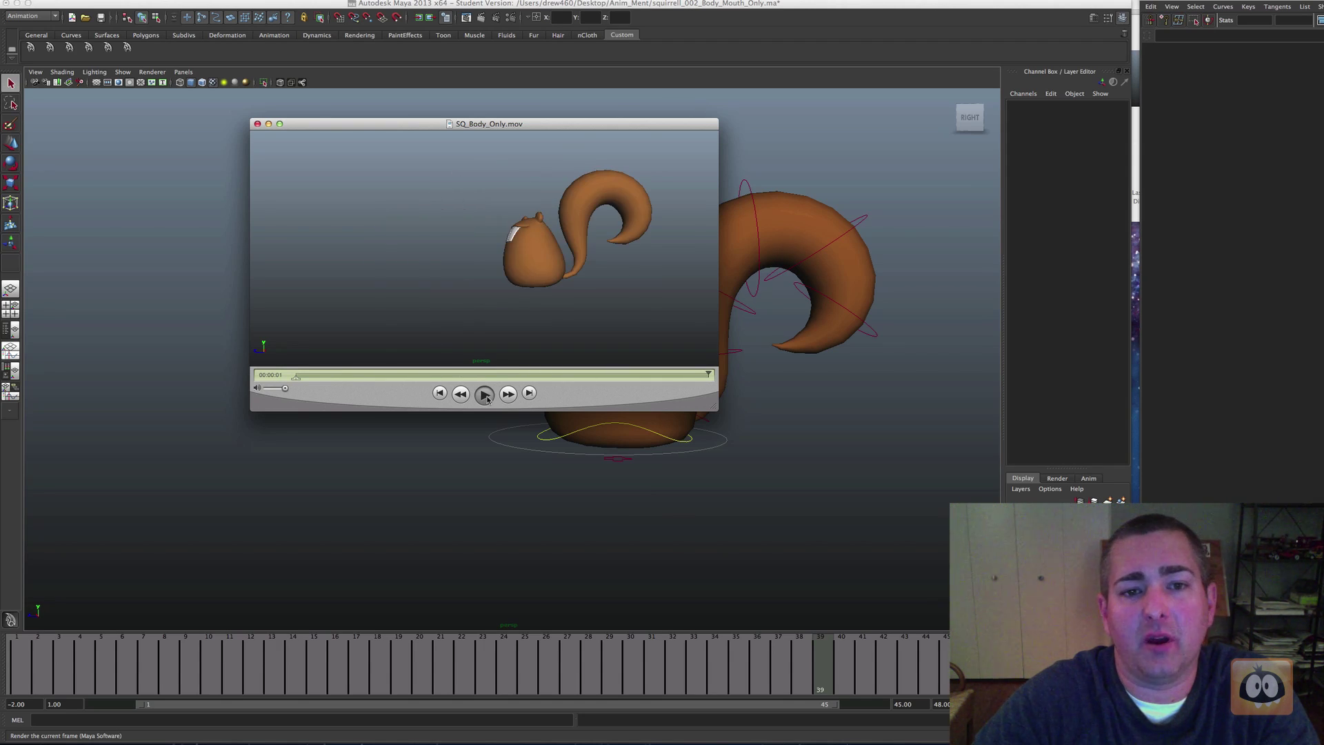
click(486, 395)
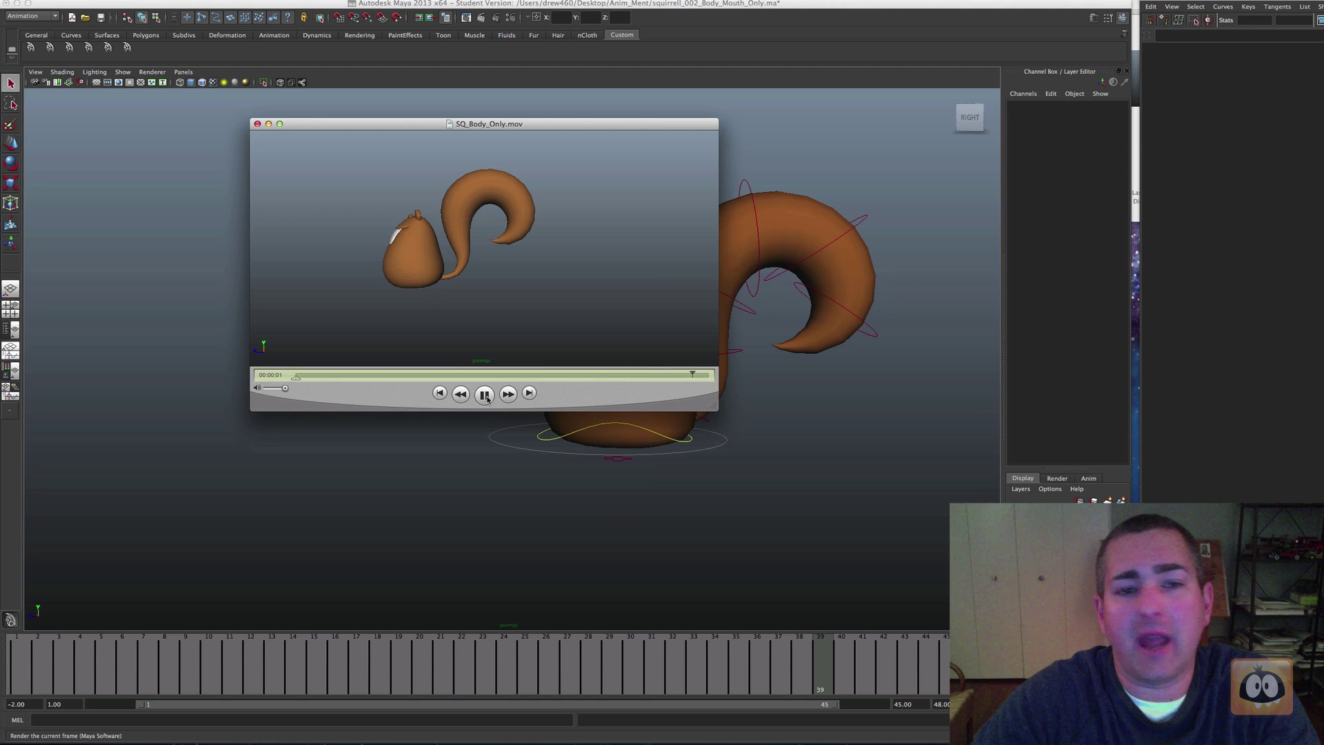
click(485, 395)
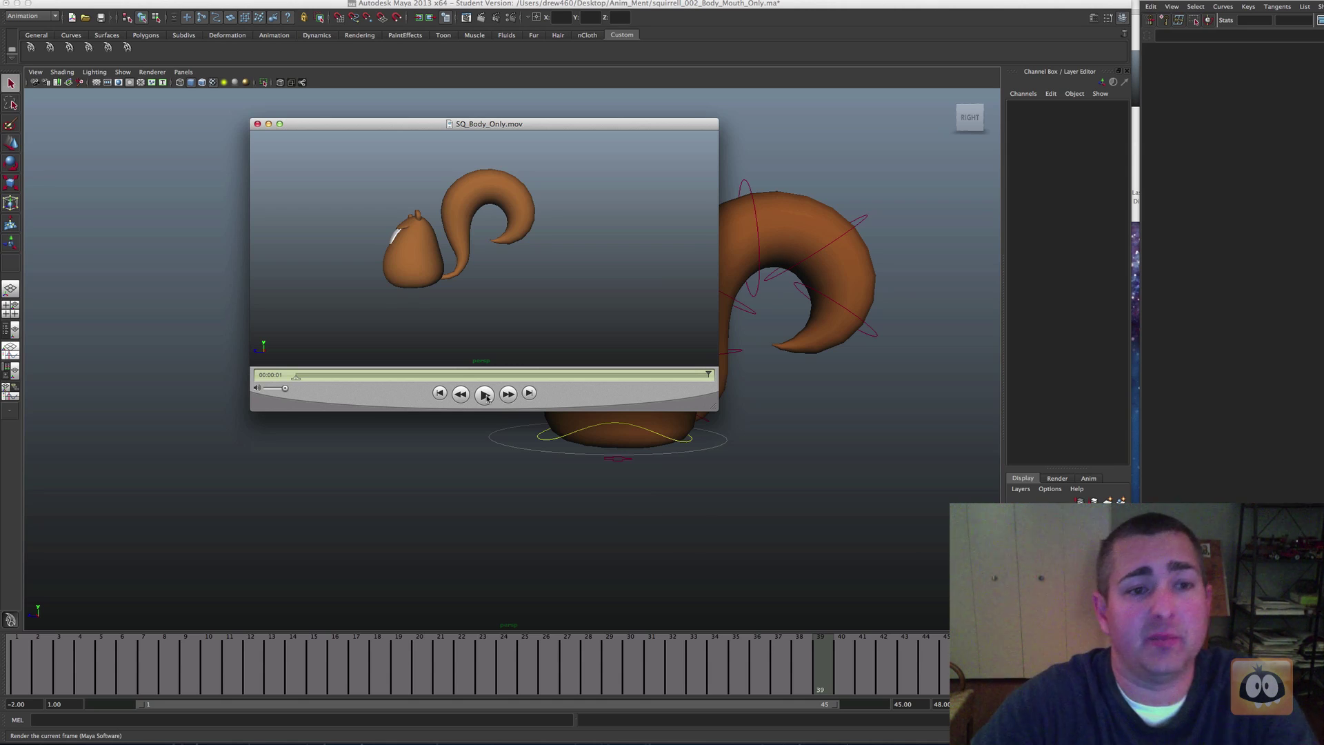
click(486, 395)
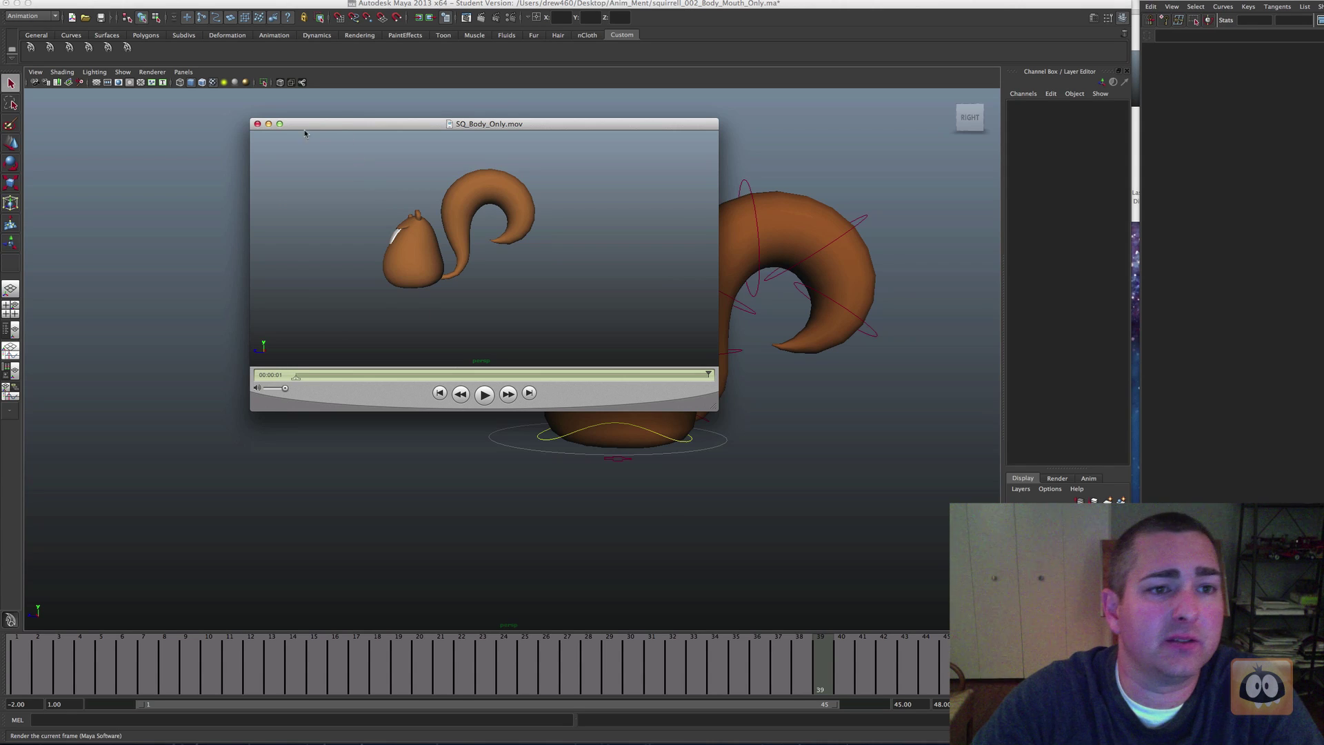
click(258, 124)
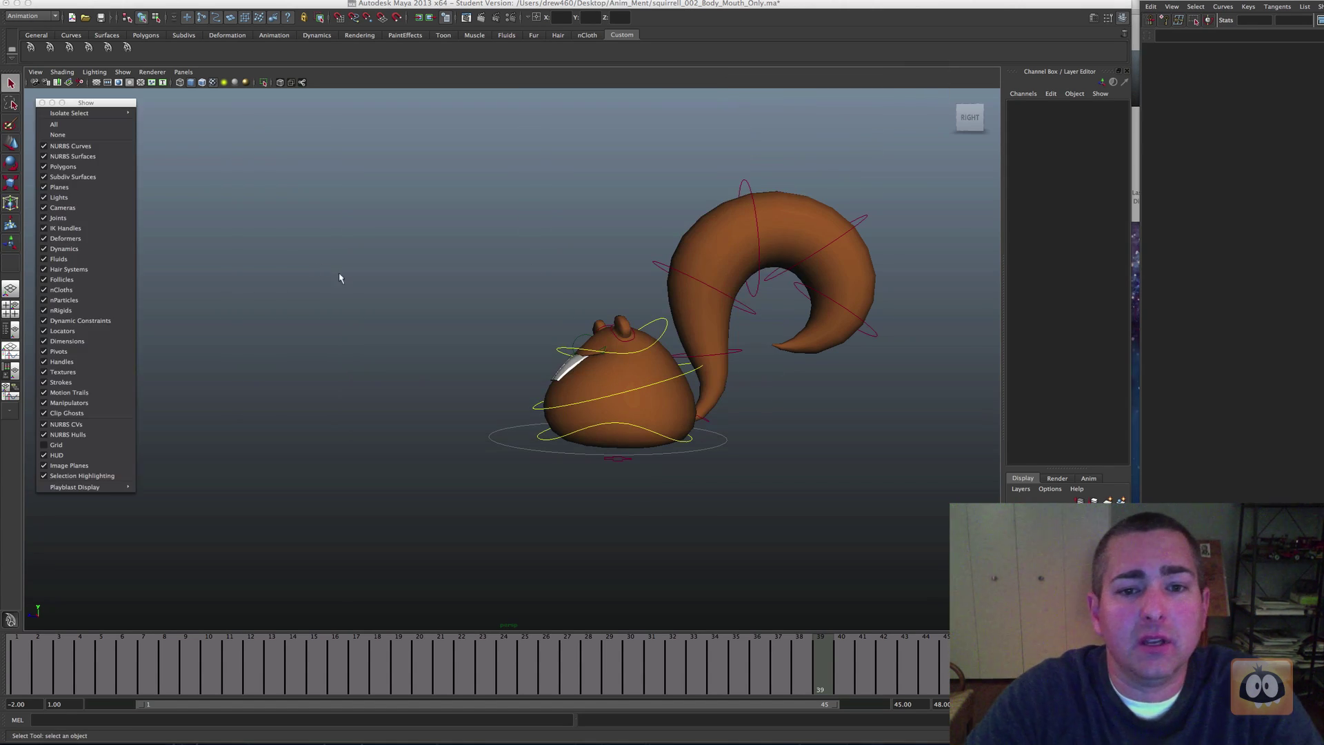
Select the squirrel's lower jaw control and inspect the mouth area up close and from the side.
click(573, 358)
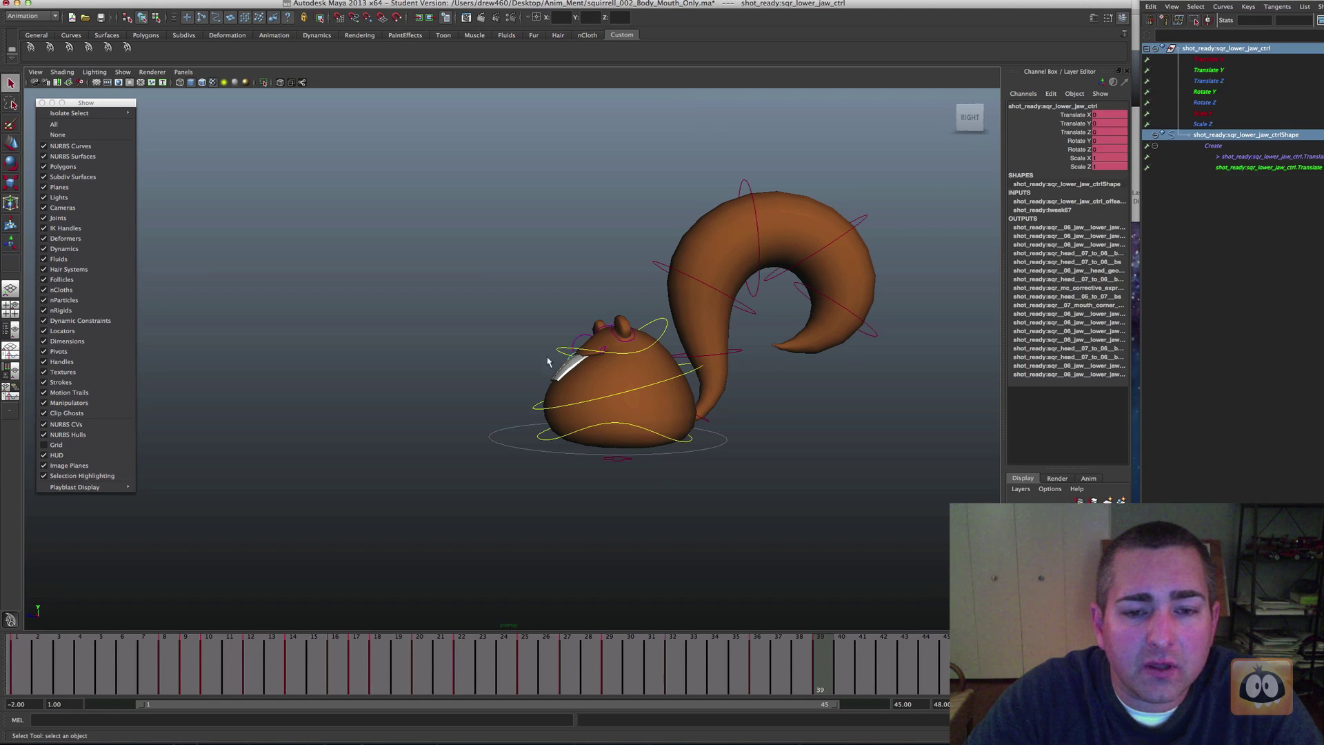
alt+drag(548, 362, 611, 369)
alt+right_drag(610, 369, 860, 367)
click(467, 321)
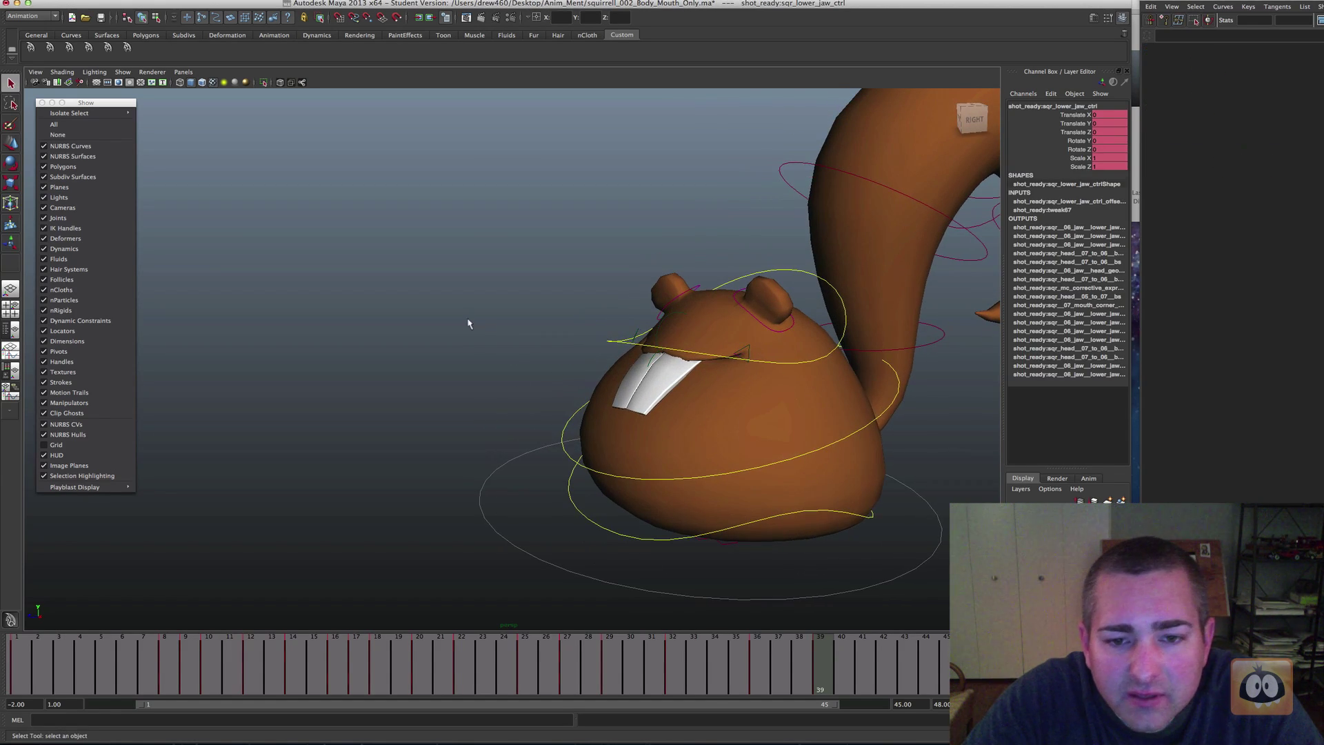
click(654, 361)
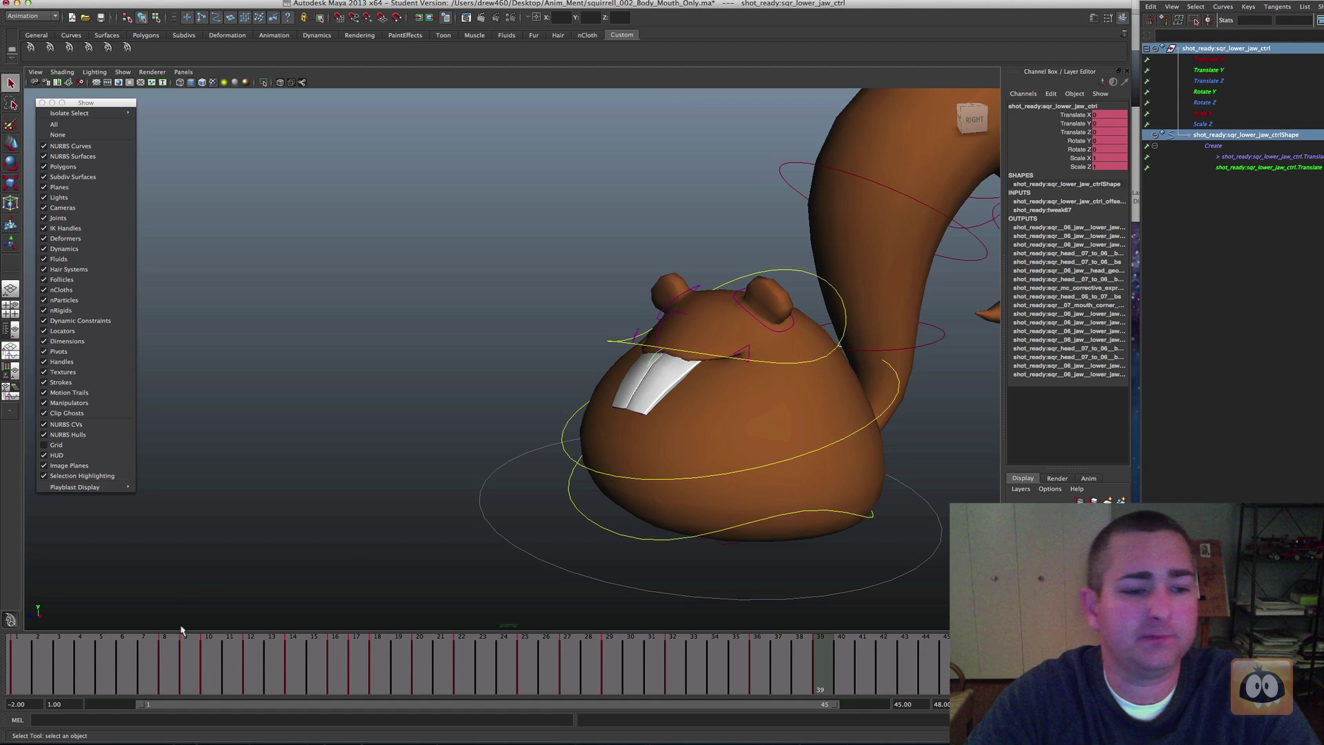
alt+drag(405, 517, 373, 503)
alt+right_drag(552, 462, 411, 458)
alt+middle_drag(476, 424, 386, 385)
alt+right_drag(483, 407, 598, 407)
alt+drag(598, 407, 618, 452)
At frame 10, move the lower jaw control down to about -0.9 in Translate Y and compare it with frame 9.
click(167, 661)
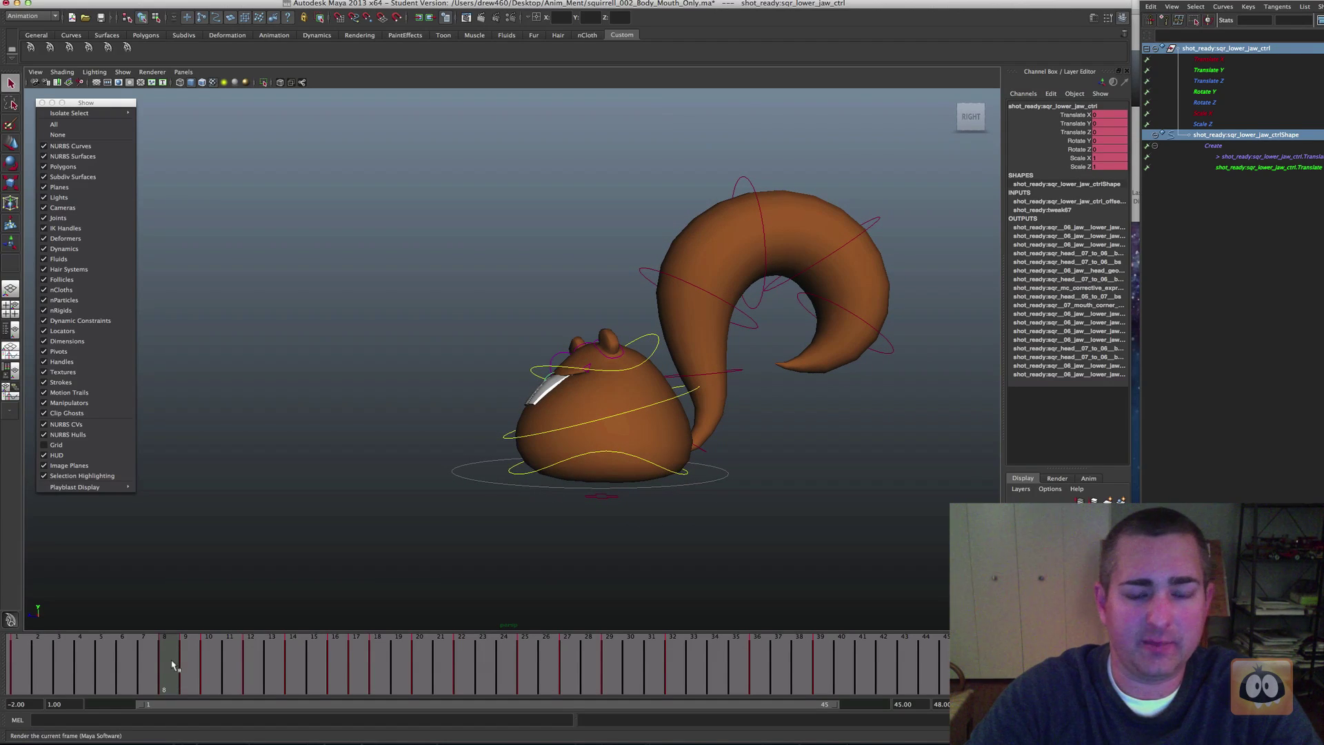
key(.)
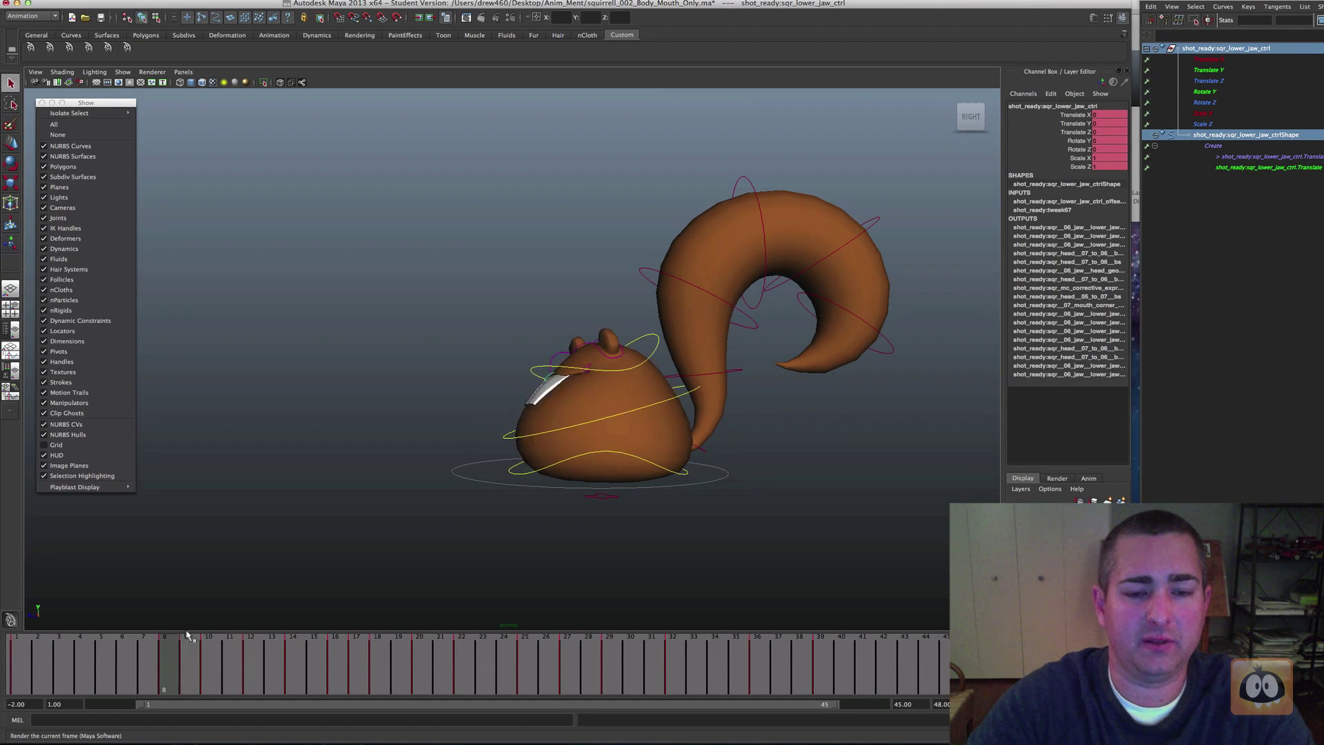
click(188, 636)
key(.)
key(.)
key(e)
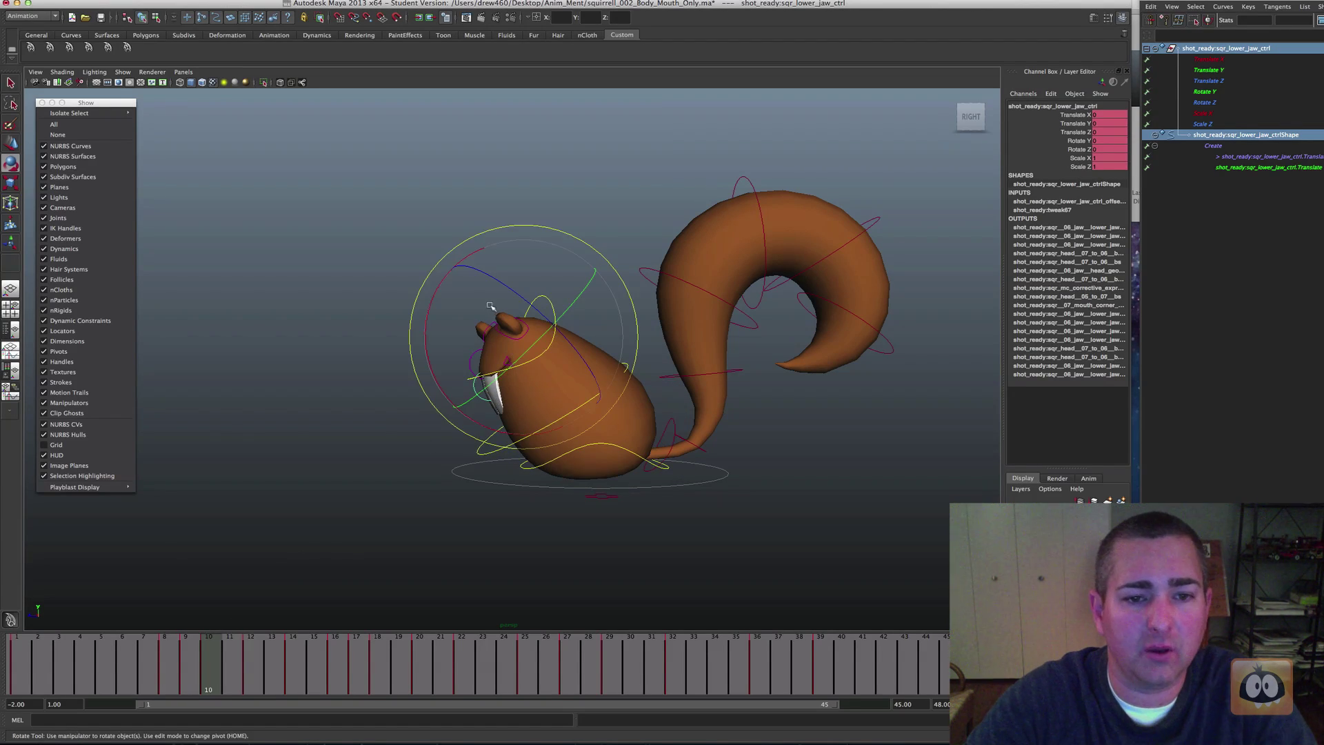
key(w)
click(504, 291)
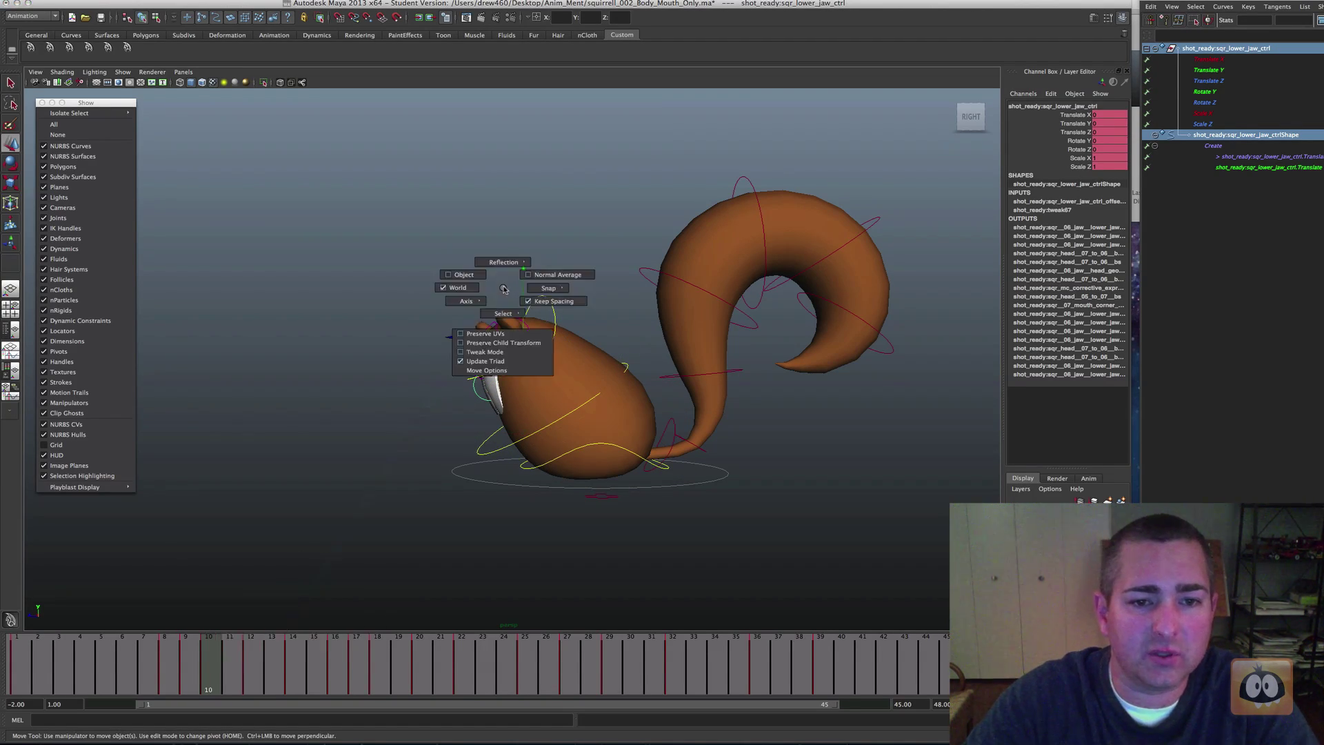
mouse_move(504, 288)
mouse_down()
mouse_move(491, 302)
mouse_move(478, 294)
mouse_up()
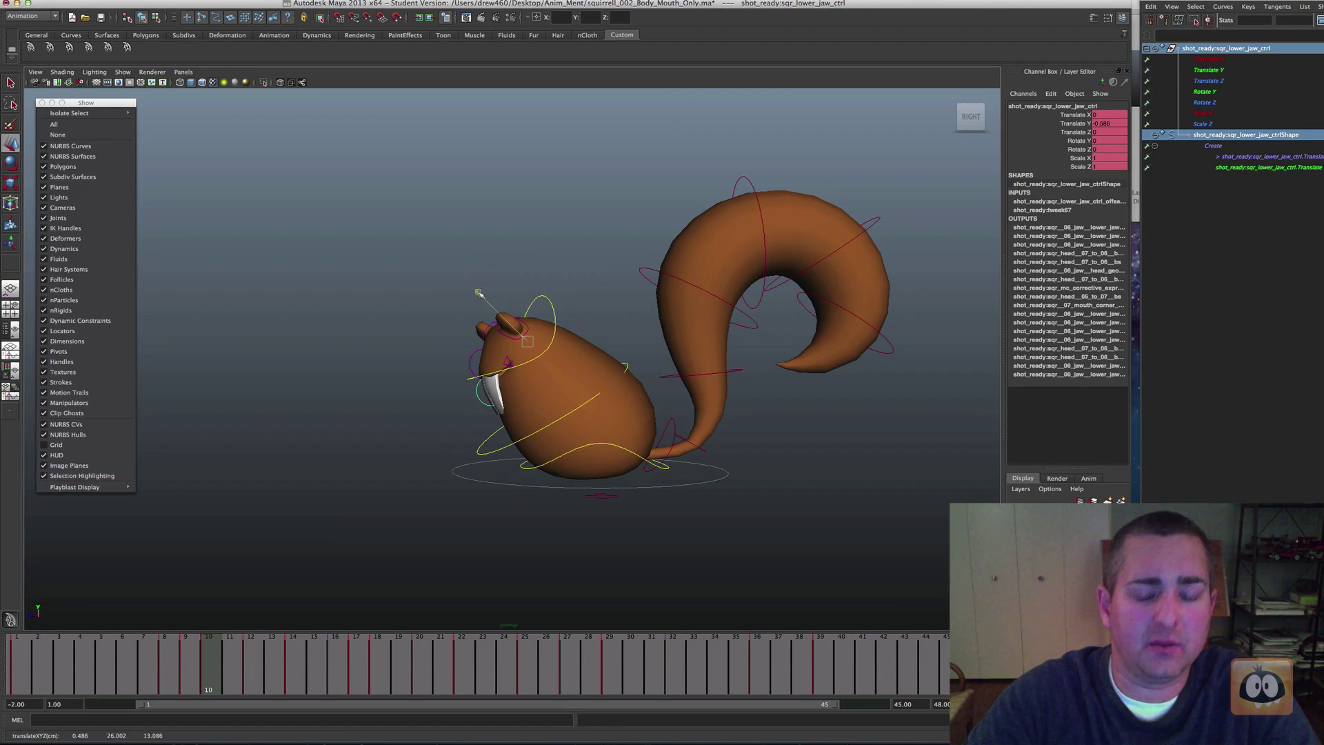
key(comma)
key(period)
key(comma)
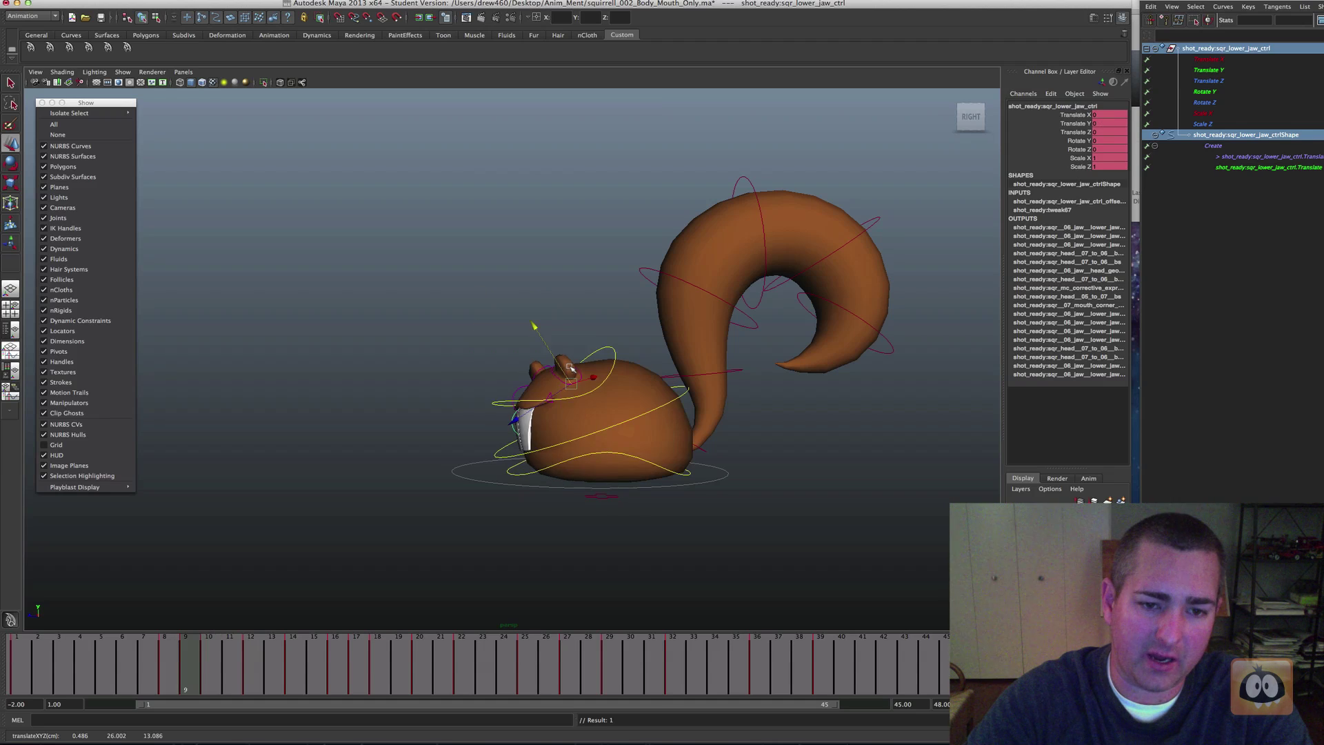
At frame 12, open the mouth wider by lowering the jaw control to about -1.5 in Translate Y and key it.
key(period)
key(period)
drag(460, 210, 463, 224)
key(s)
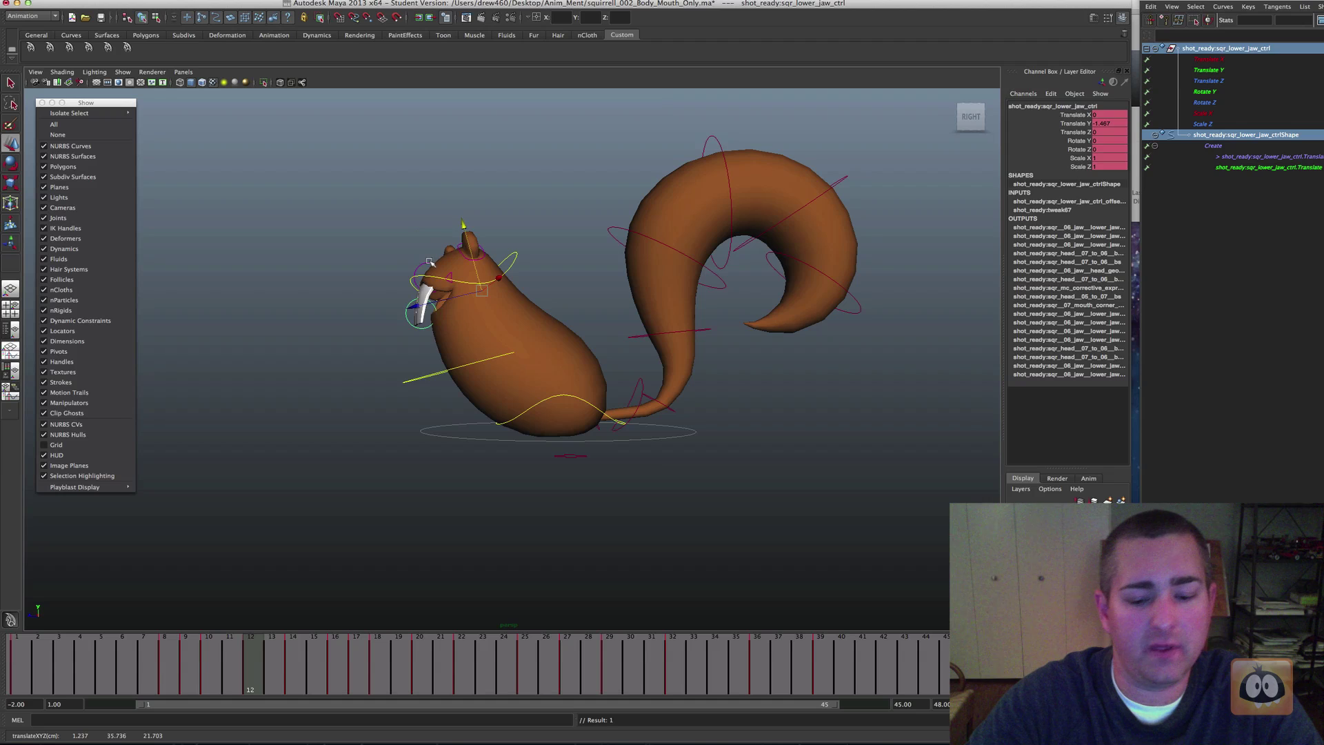
key(comma)
key(period)
key(period)
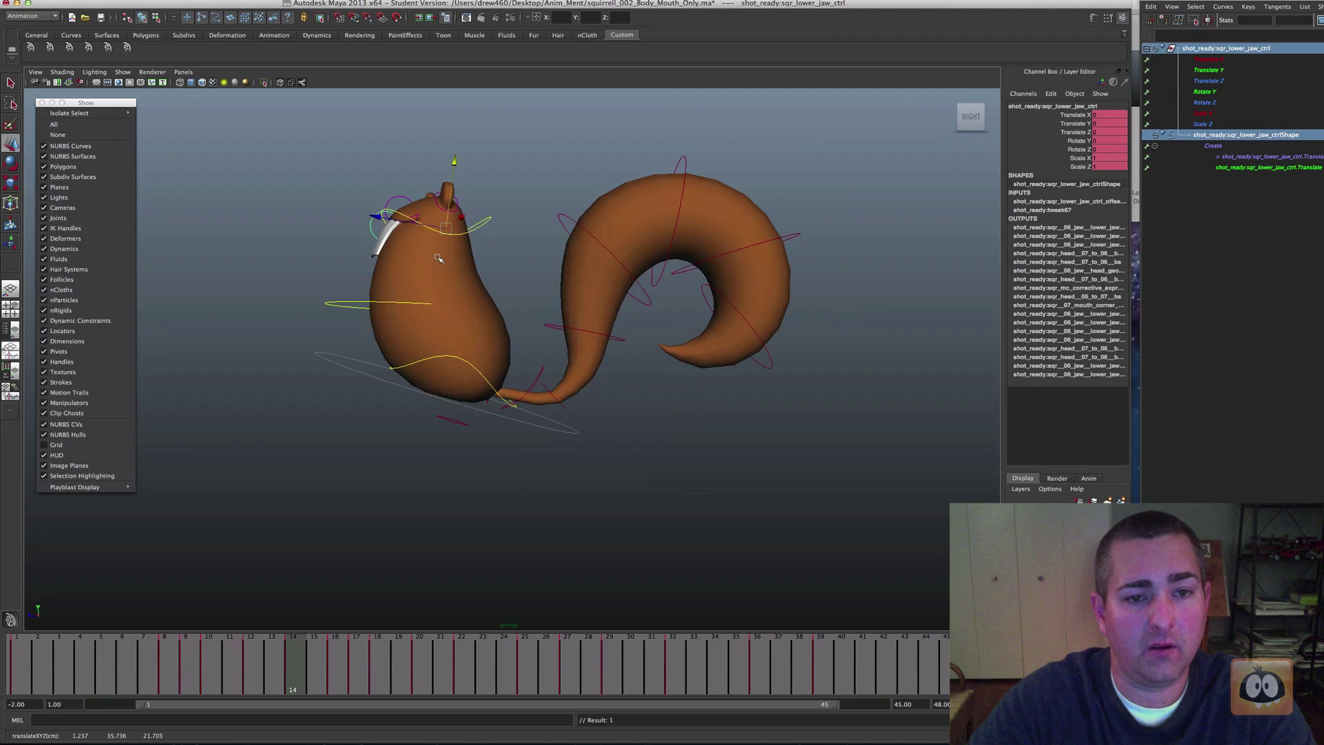
Copy the jaw pose from frame 12 to frame 14 and lower it to about -2.1 in Translate Y.
key(comma)
click(296, 664)
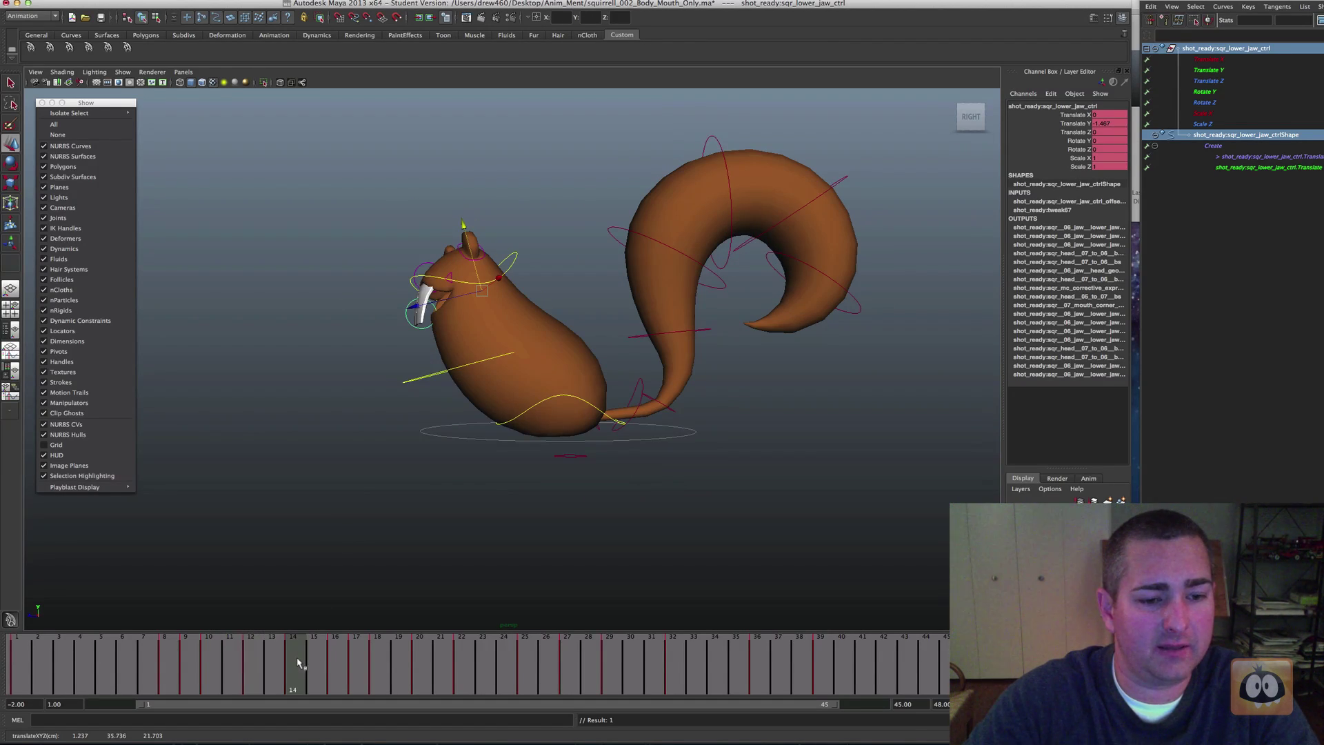
key(comma)
key(period)
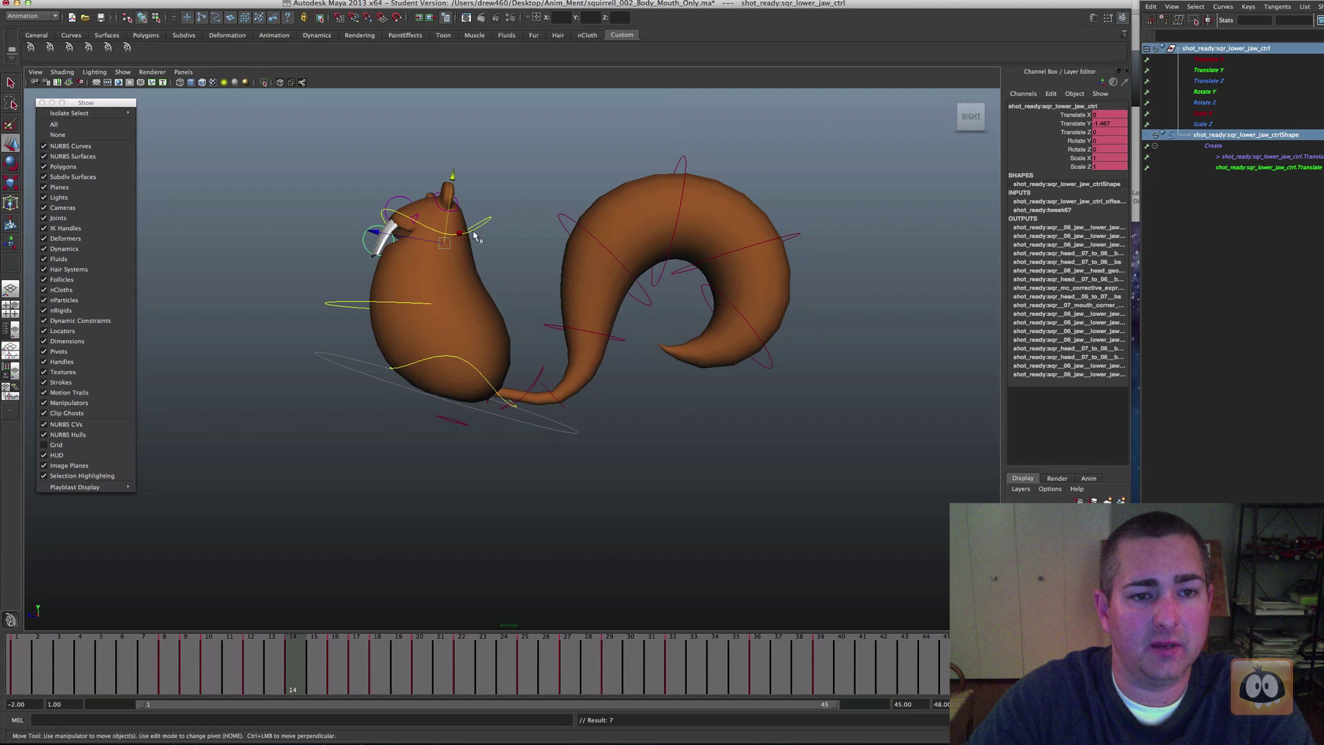
drag(452, 177, 451, 184)
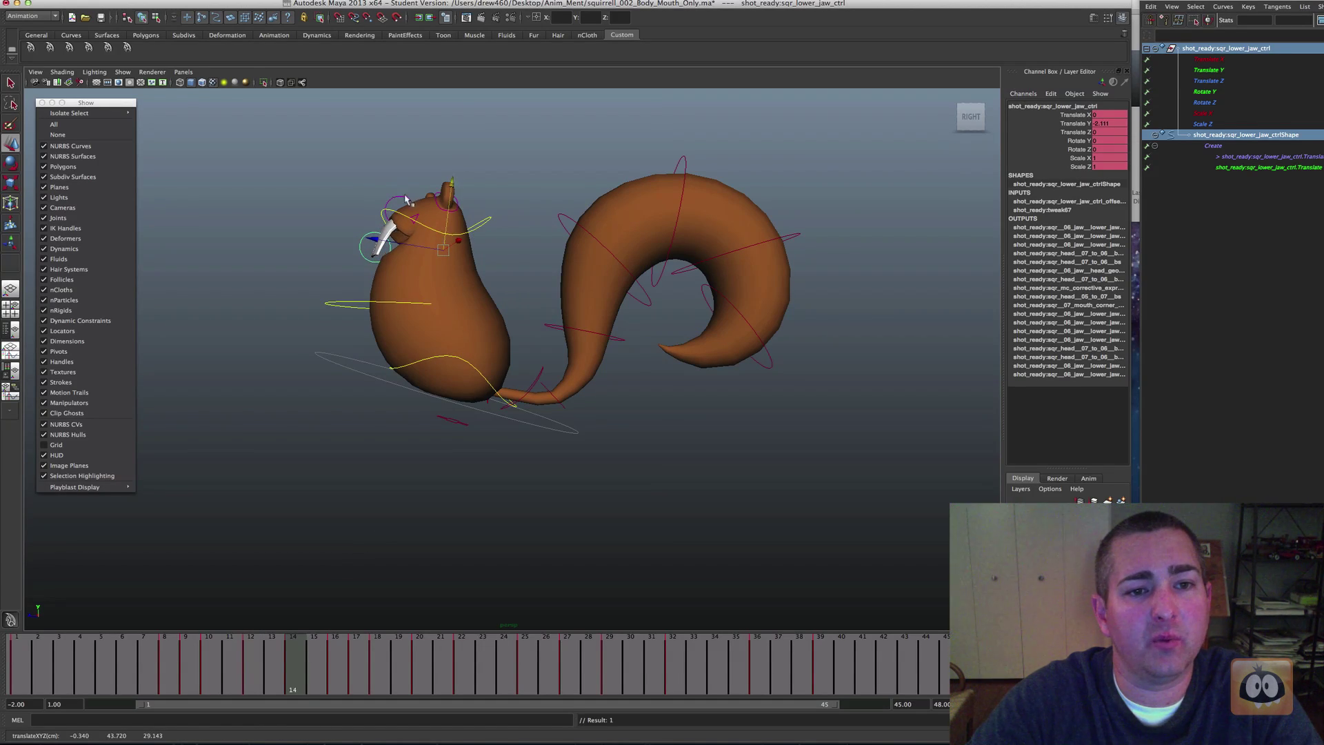
At frame 16, open the jaw further to about -2.8 in Translate Y and check it against the neighbouring frames.
click(340, 672)
key(comma)
key(period)
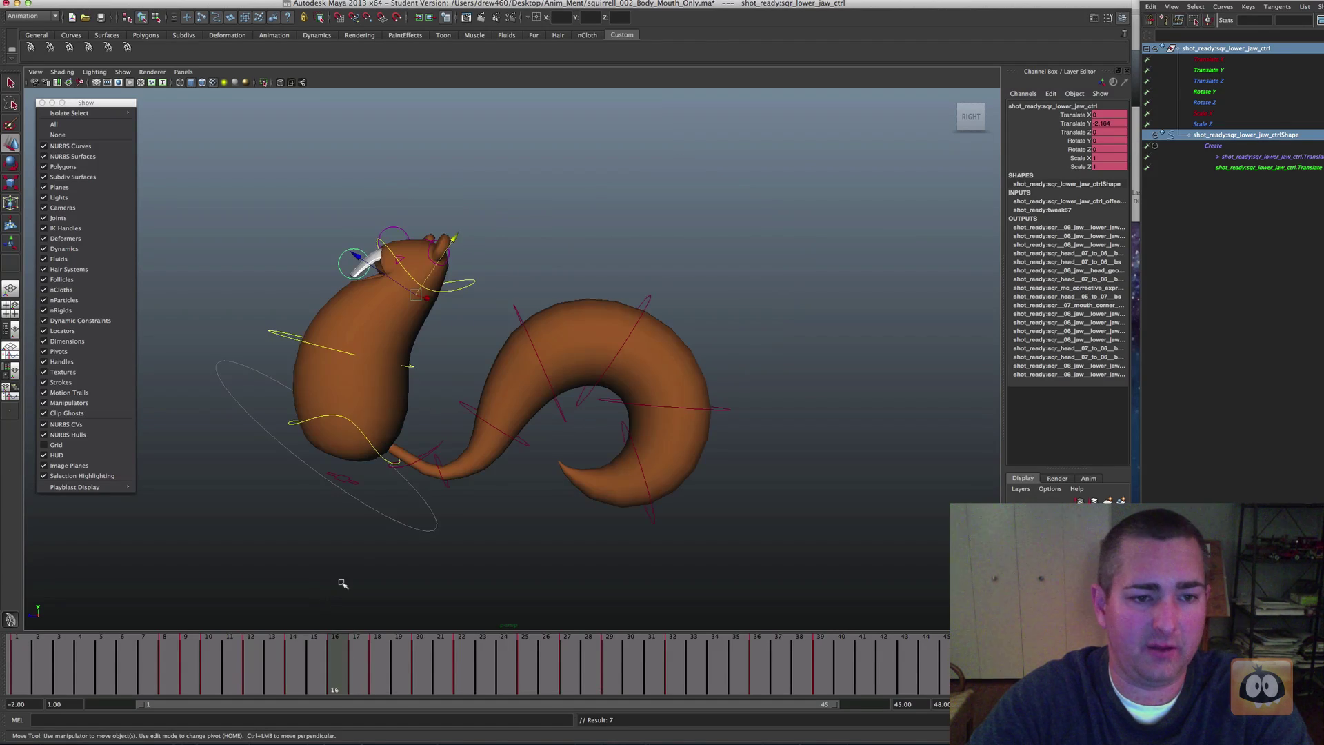
key(comma)
key(period)
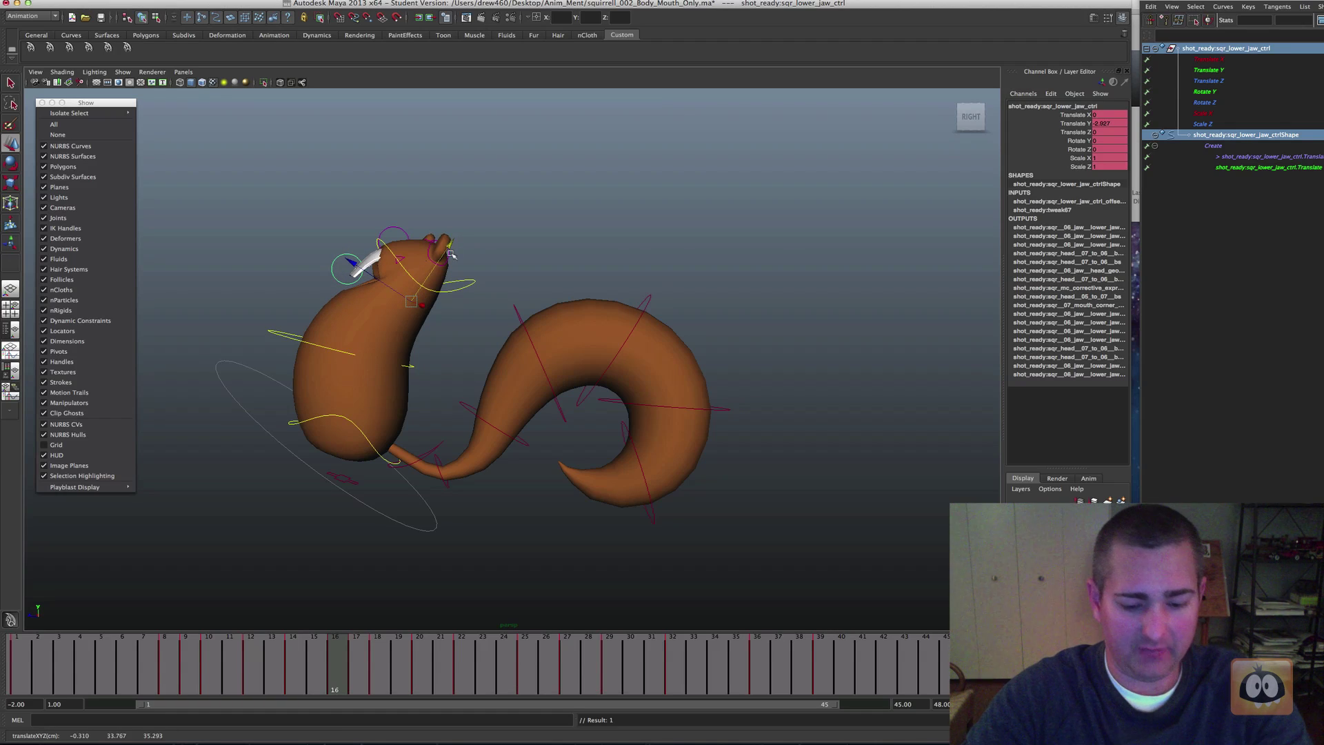
key(comma)
key(period)
At frame 17, lower the jaw control in Translate Y and pull it slightly back toward the head in Translate Z.
key(period)
key(comma)
key(period)
drag(393, 269, 388, 284)
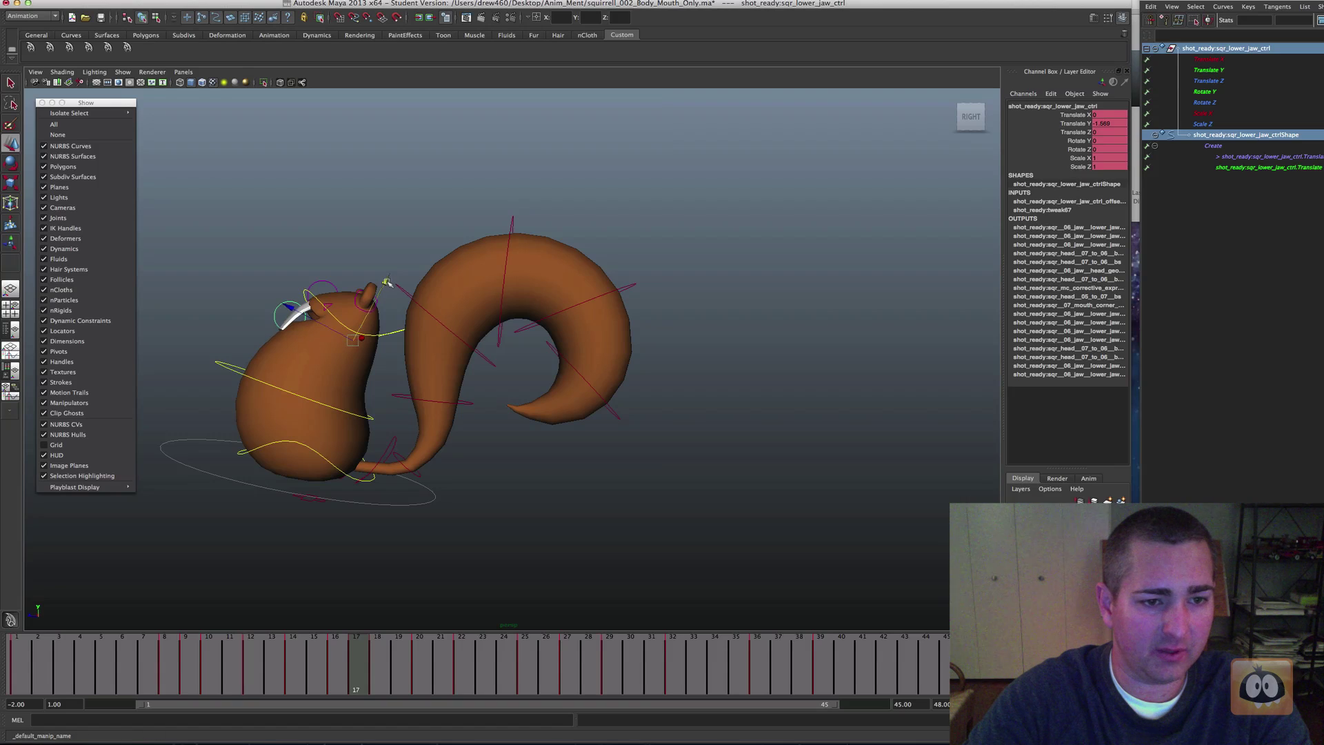
drag(289, 309, 292, 308)
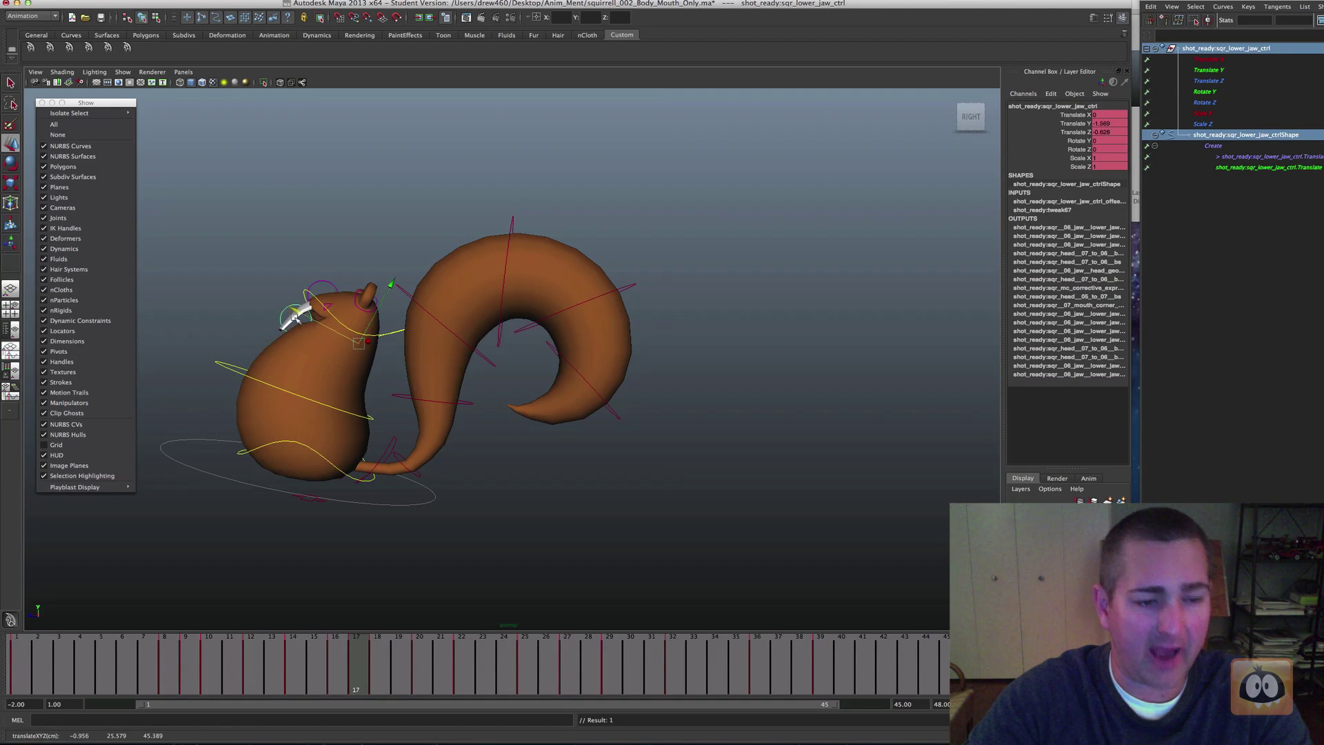
key(comma)
key(period)
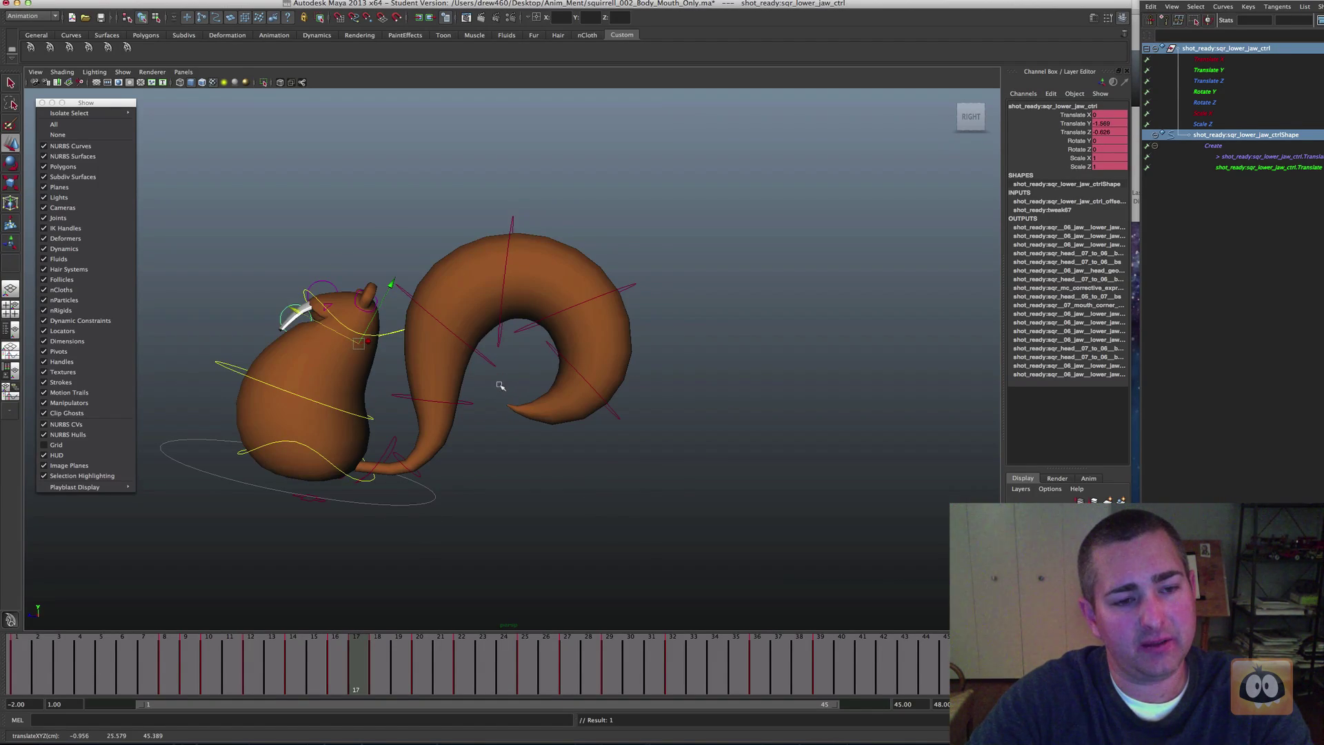
Step through the jaw keys from frame 17 to frame 27 to examine how the mouth moves during the landing.
key(period)
key(comma)
key(period)
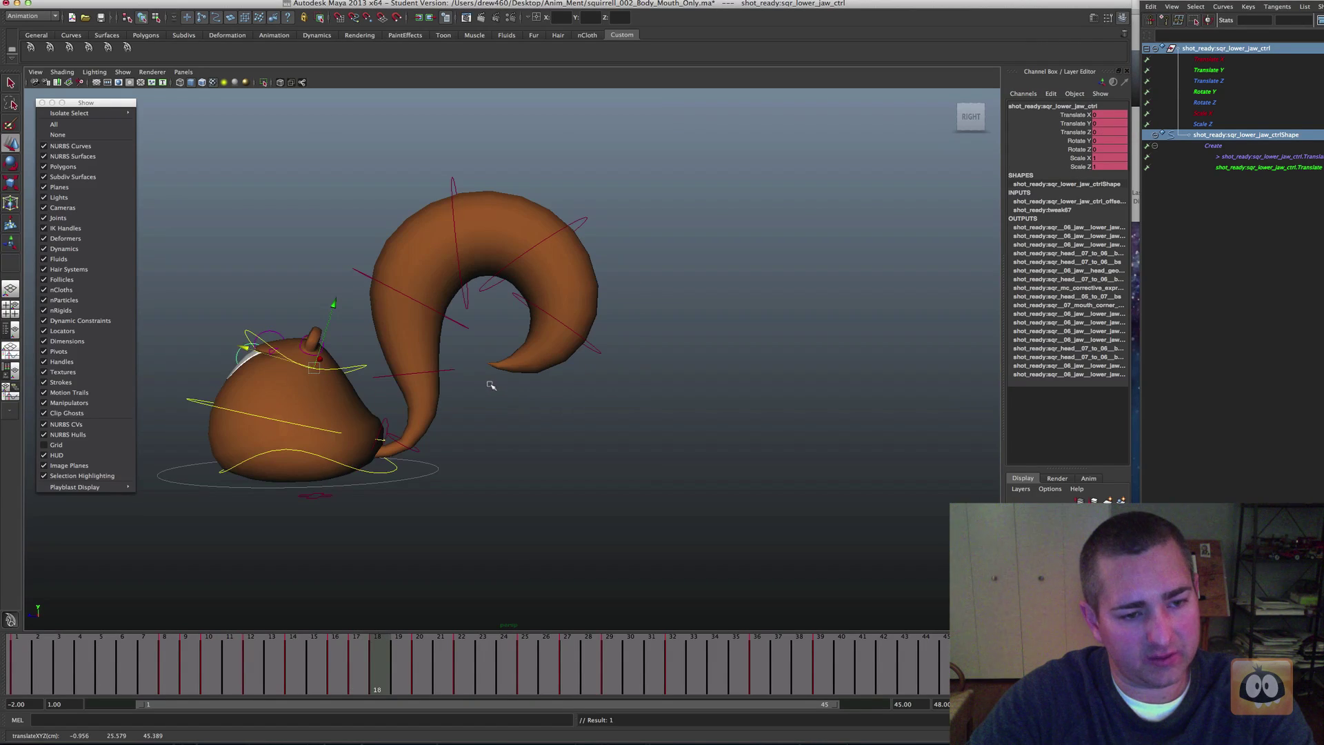
key(comma)
key(period)
key(period)
key(period)
key(period)
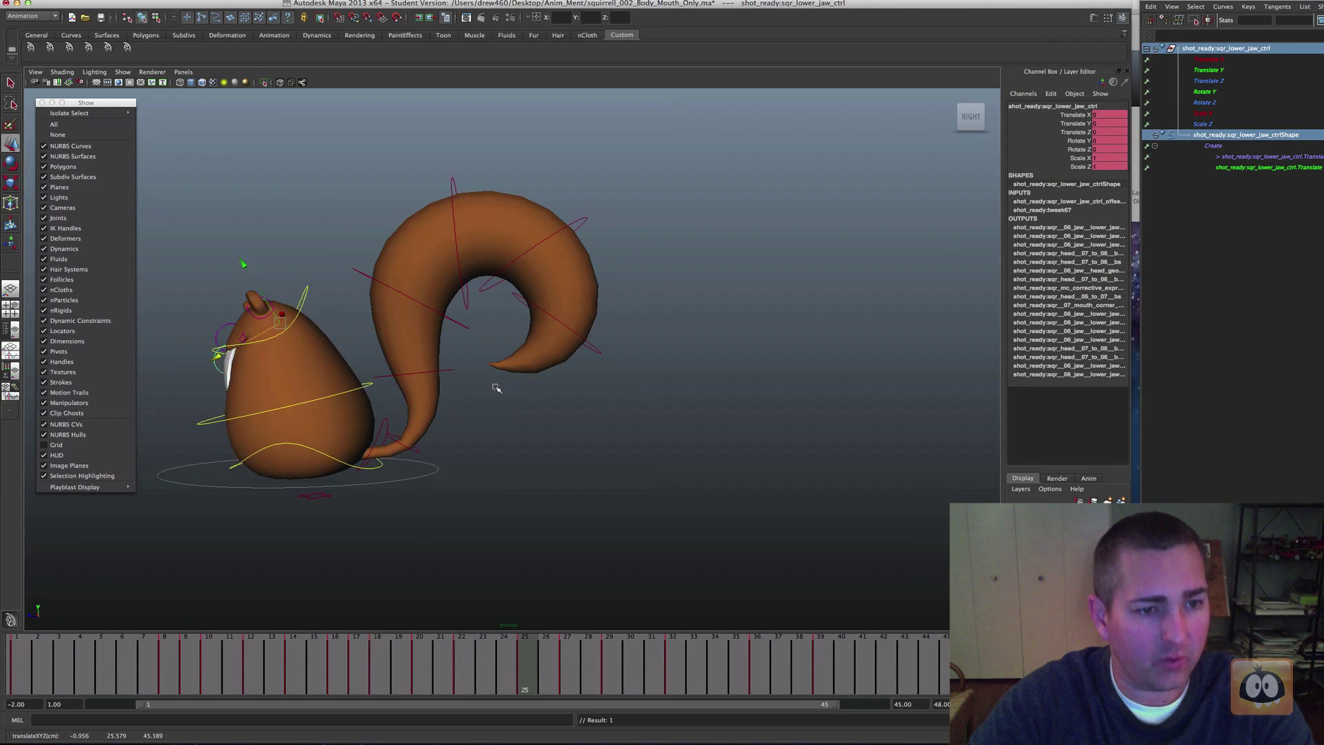
key(period)
key(comma)
key(comma)
key(comma)
key(period)
key(period)
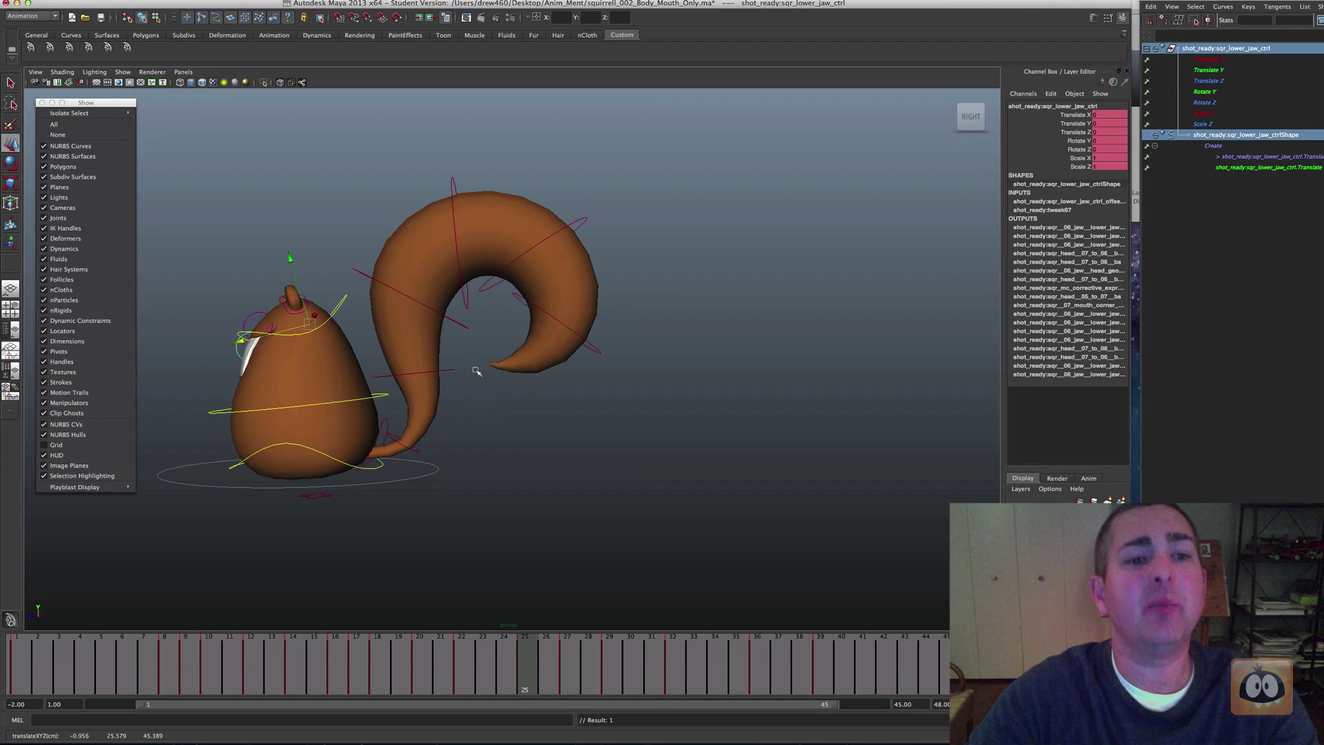
At frame 27, open the jaw slightly to about -0.48 in Translate Y and compare it with the adjacent keys.
key(comma)
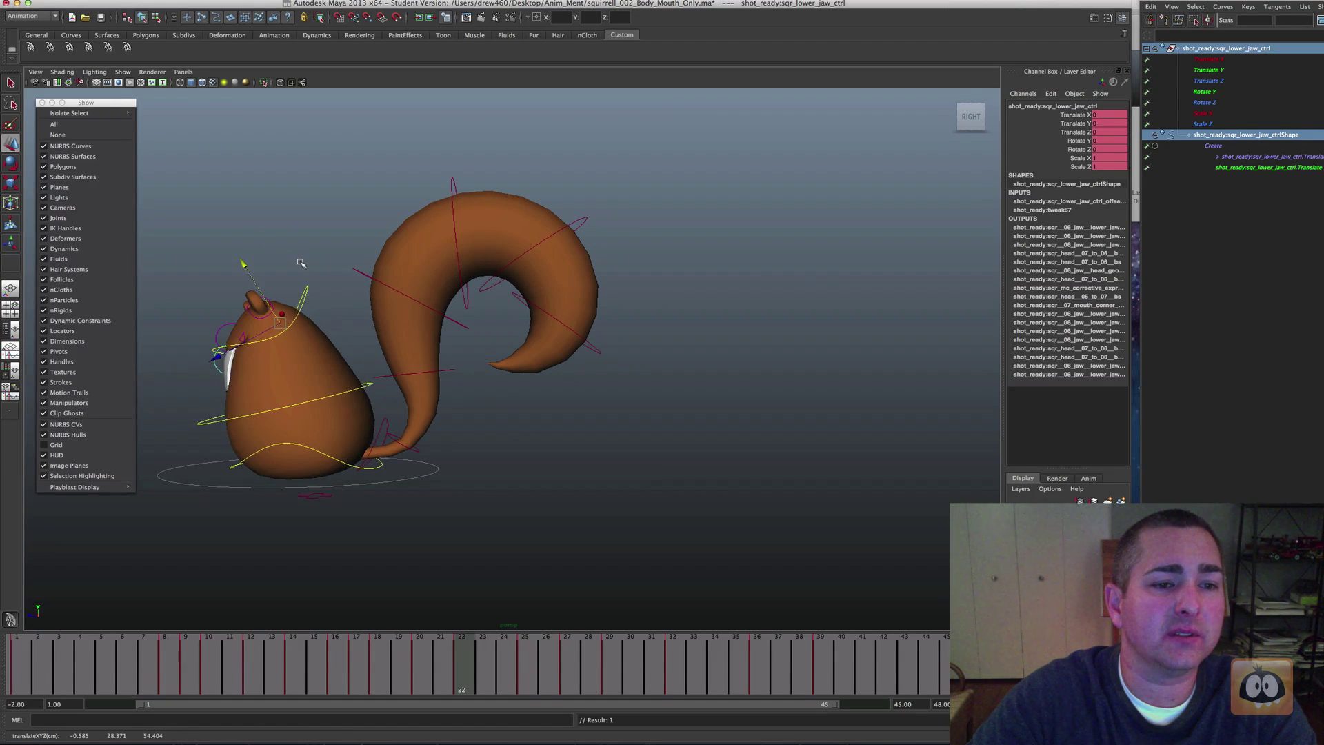
key(period)
key(period)
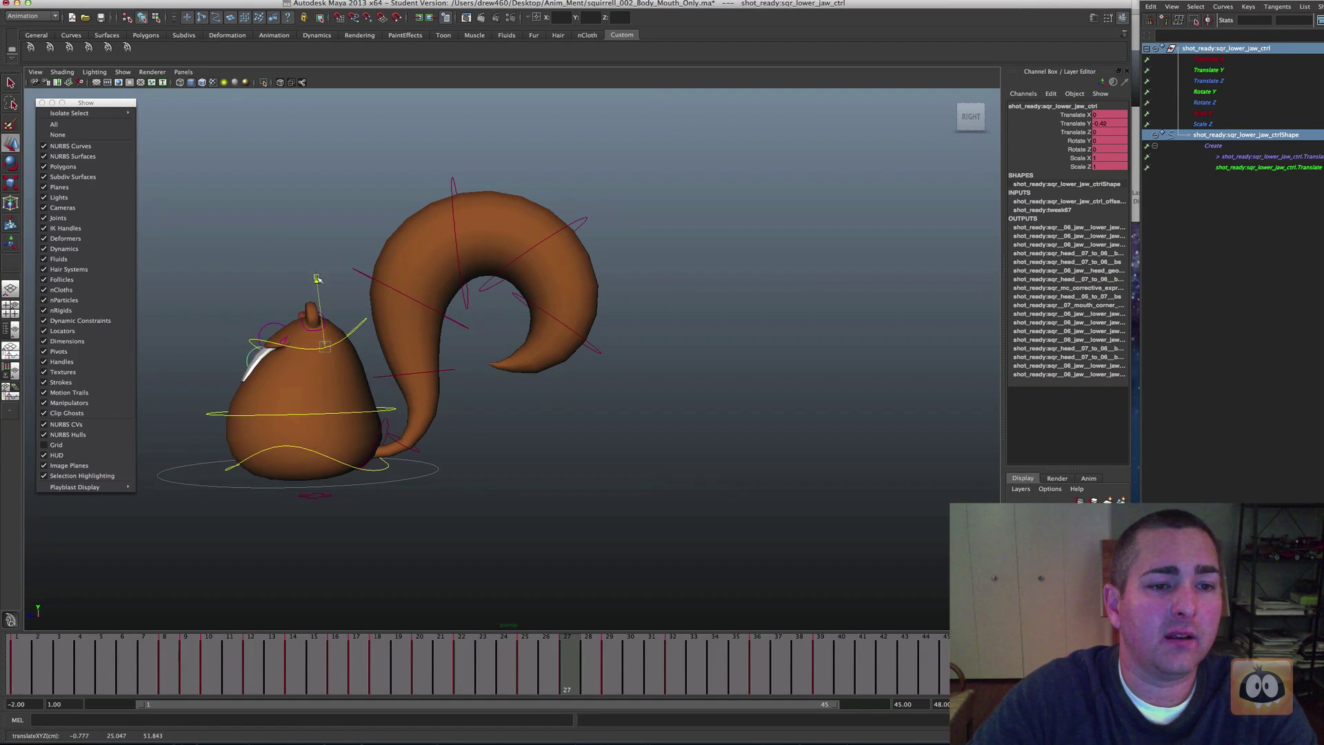
key(comma)
key(comma)
key(period)
key(period)
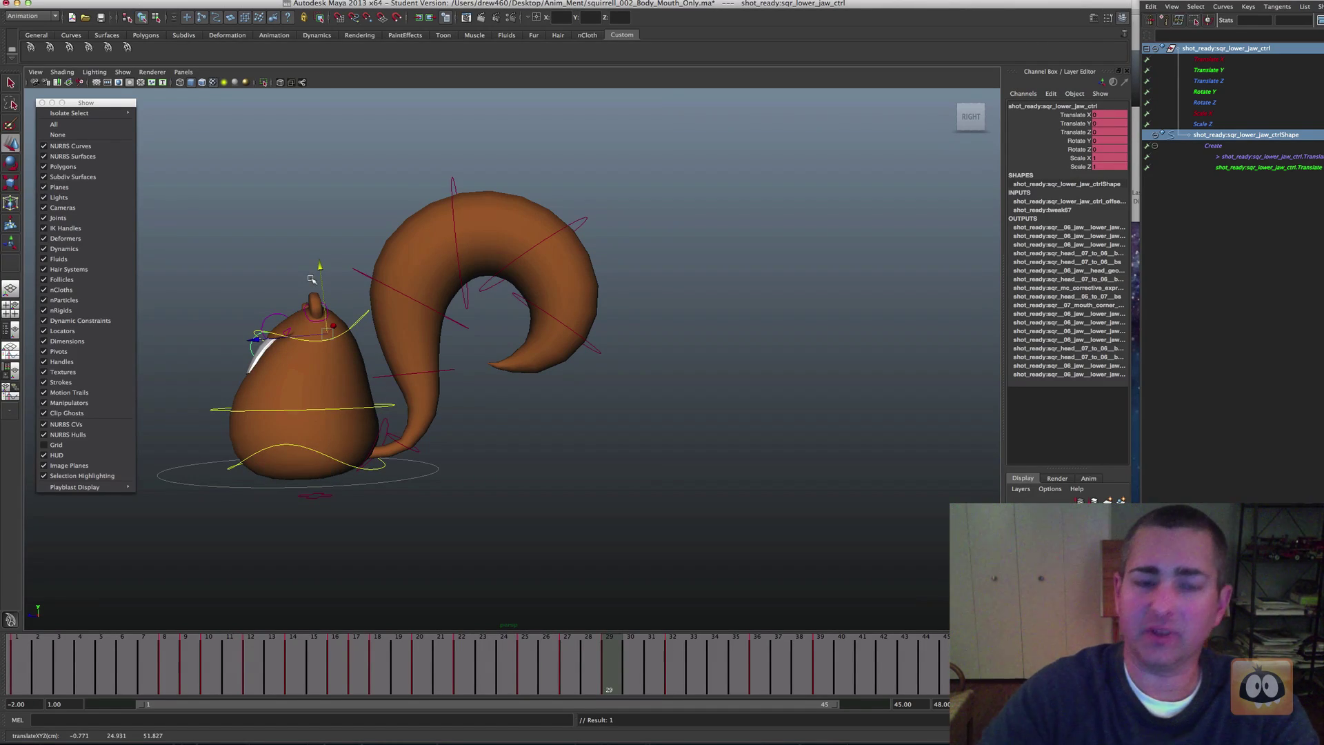
key(comma)
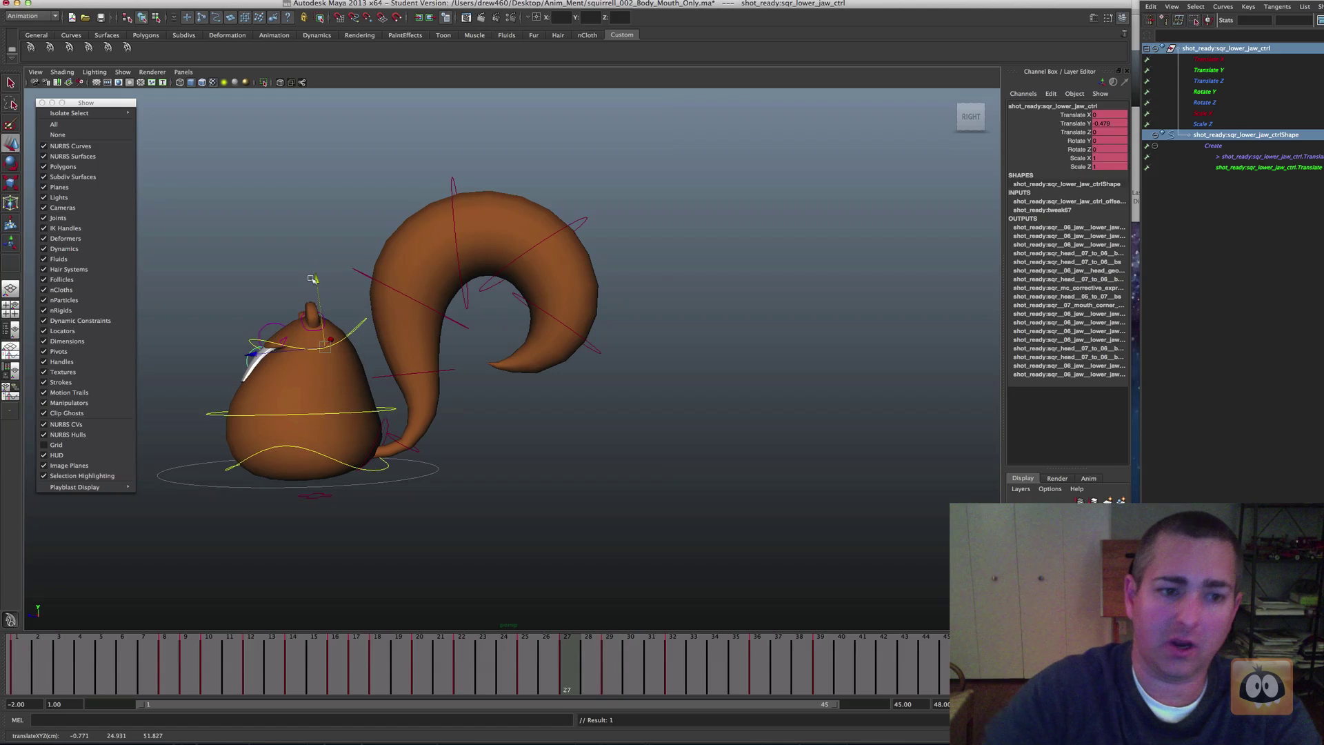
Step back and forth through the jaw keys between frames 8 and 29 to examine the mouth opening and closing over the hop.
key(comma)
key(period)
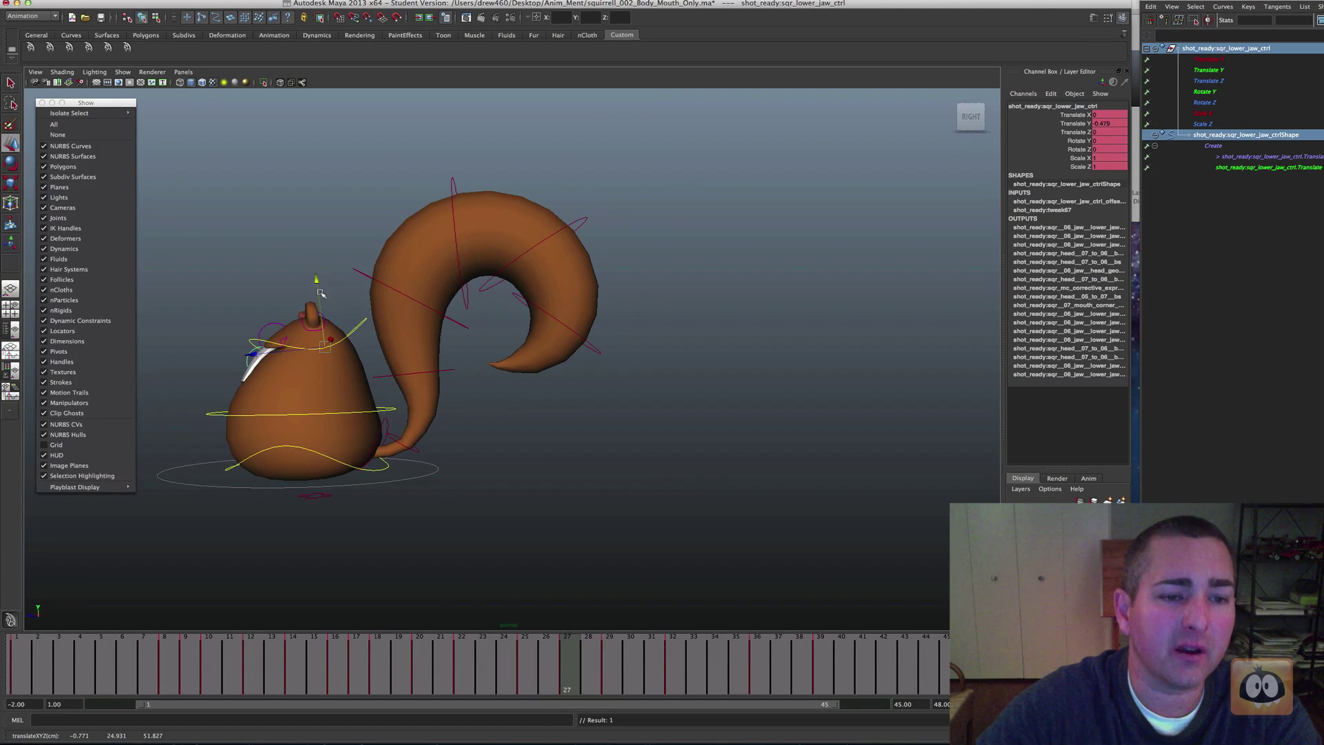
key(period)
key(period)
key(comma)
key(comma)
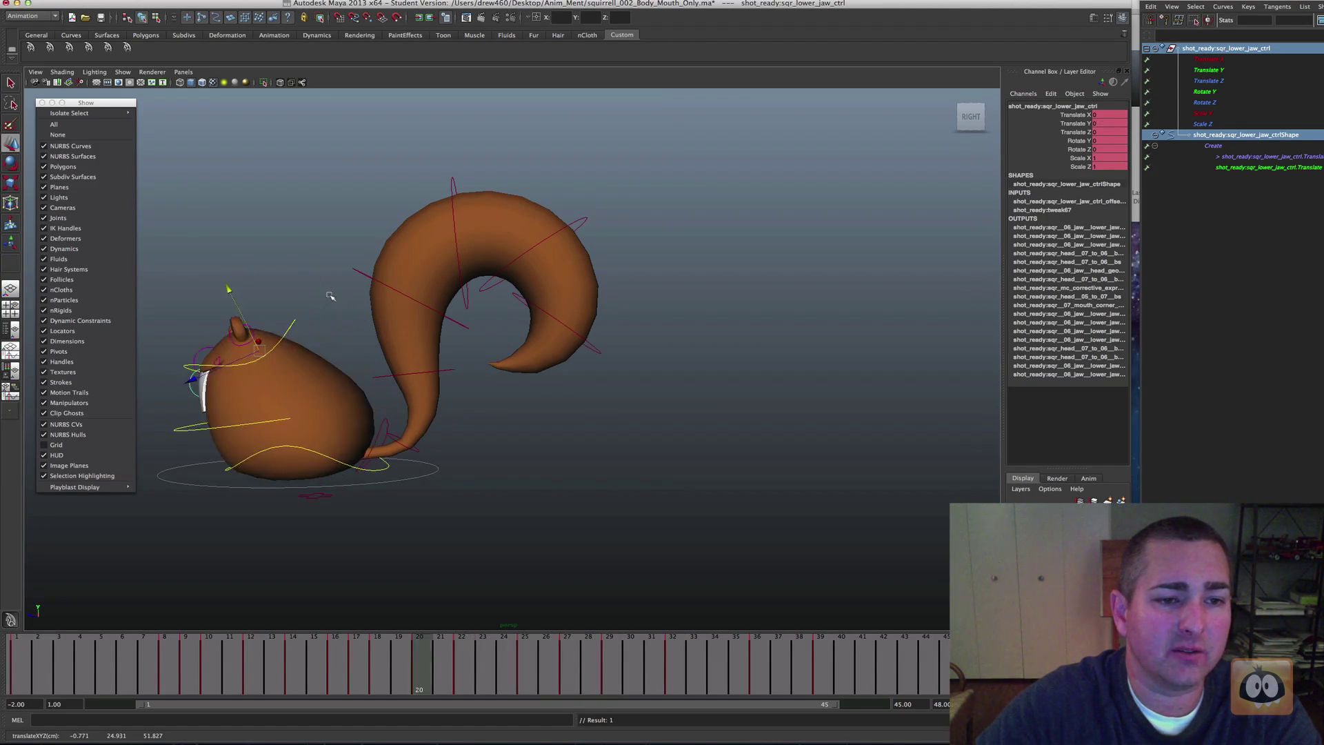
key(comma)
key(comma)
key(comma)
key(comma)
key(comma)
key(comma)
key(comma)
key(period)
key(period)
key(period)
key(period)
key(period)
key(period)
key(period)
key(period)
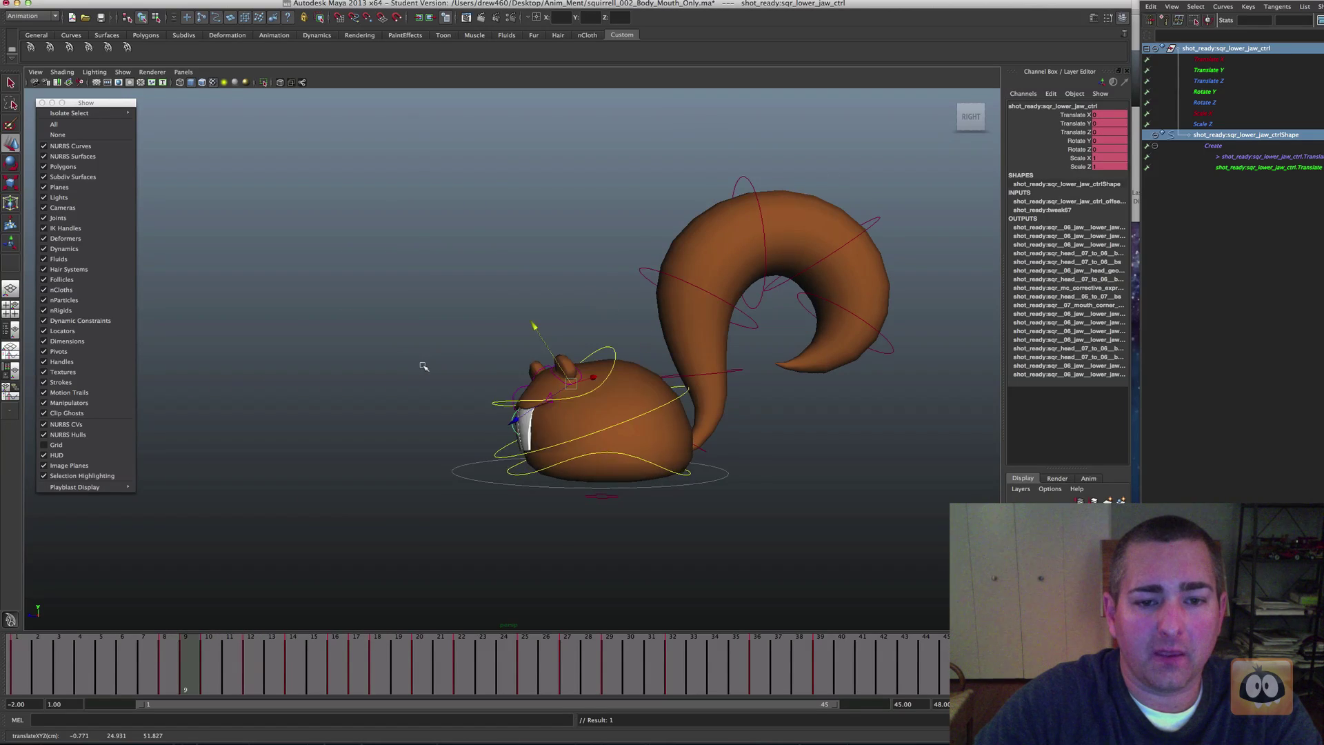
key(period)
key(period)
key(period)
key(period)
key(period)
key(period)
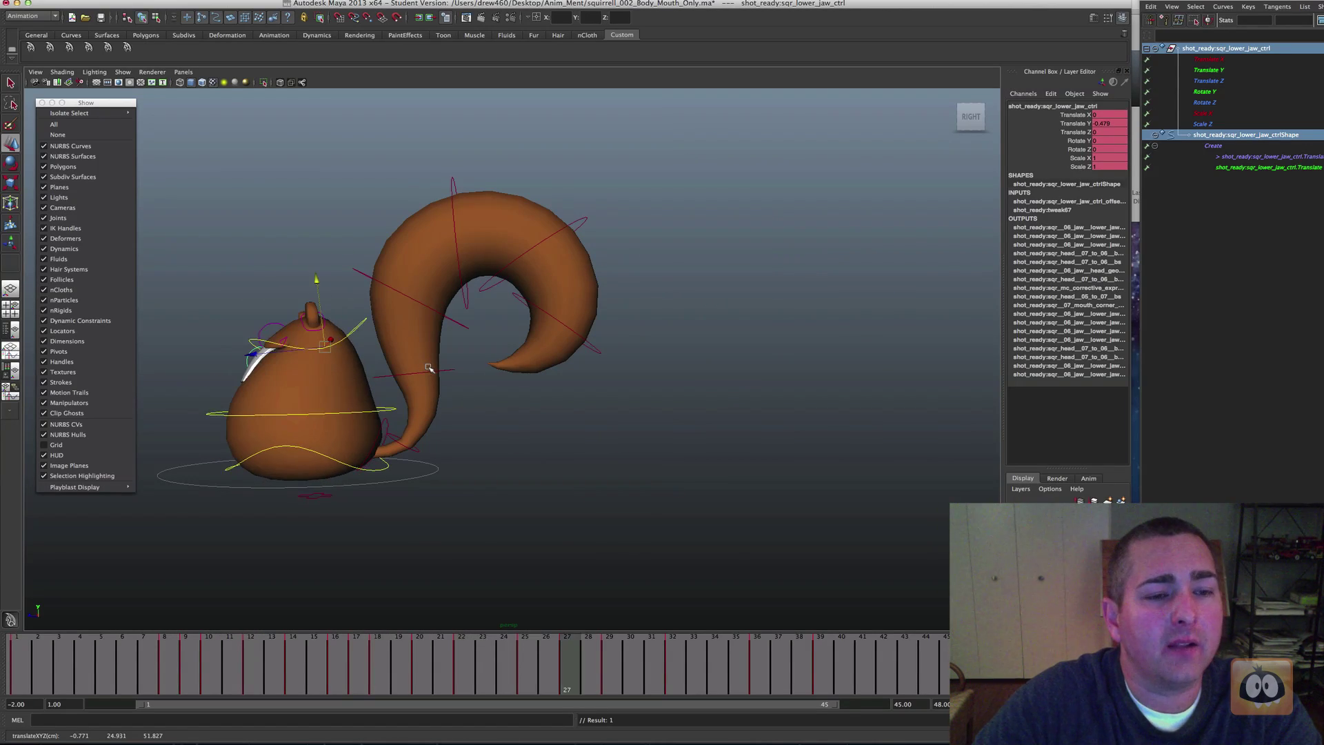
key(comma)
key(comma)
key(comma)
key(comma)
key(comma)
key(comma)
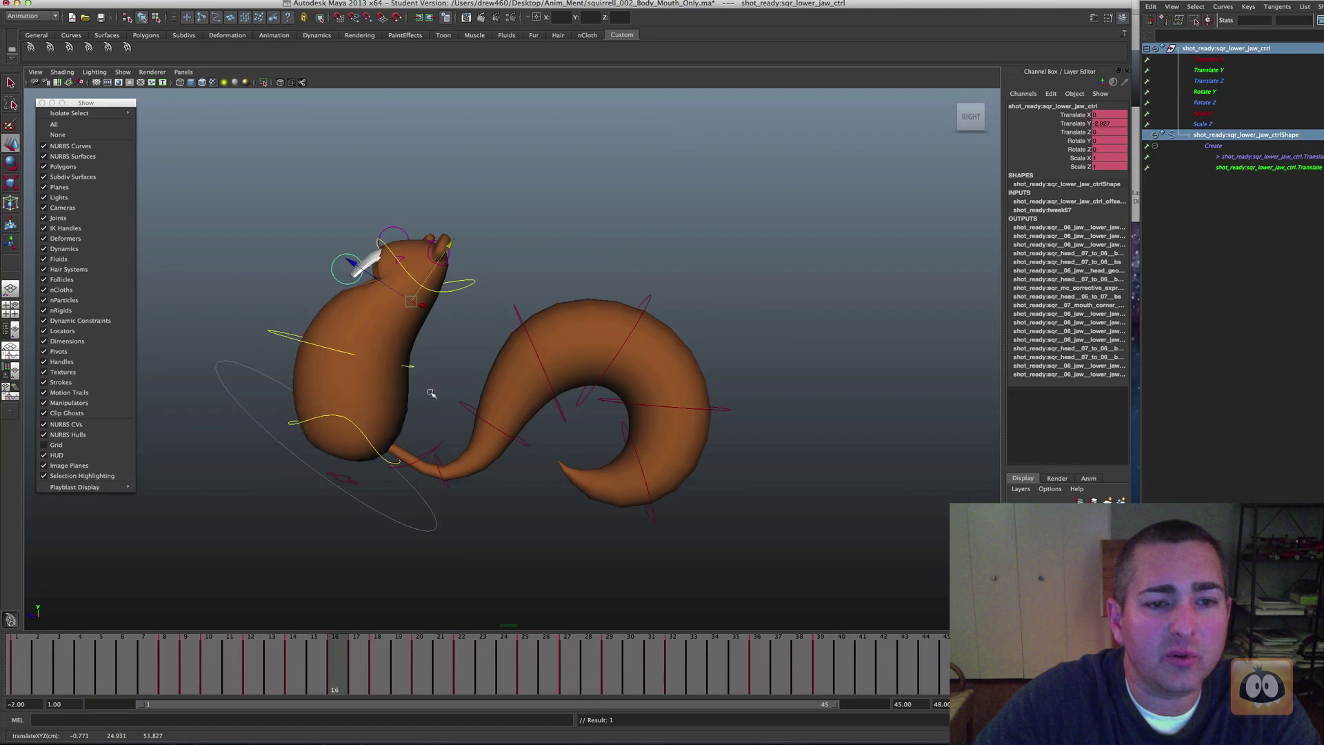
key(comma)
Select the left and right mouth corner controls and, at frame 10, raise them to about 0.31 in Translate Y and key them.
alt+drag(429, 388, 417, 359)
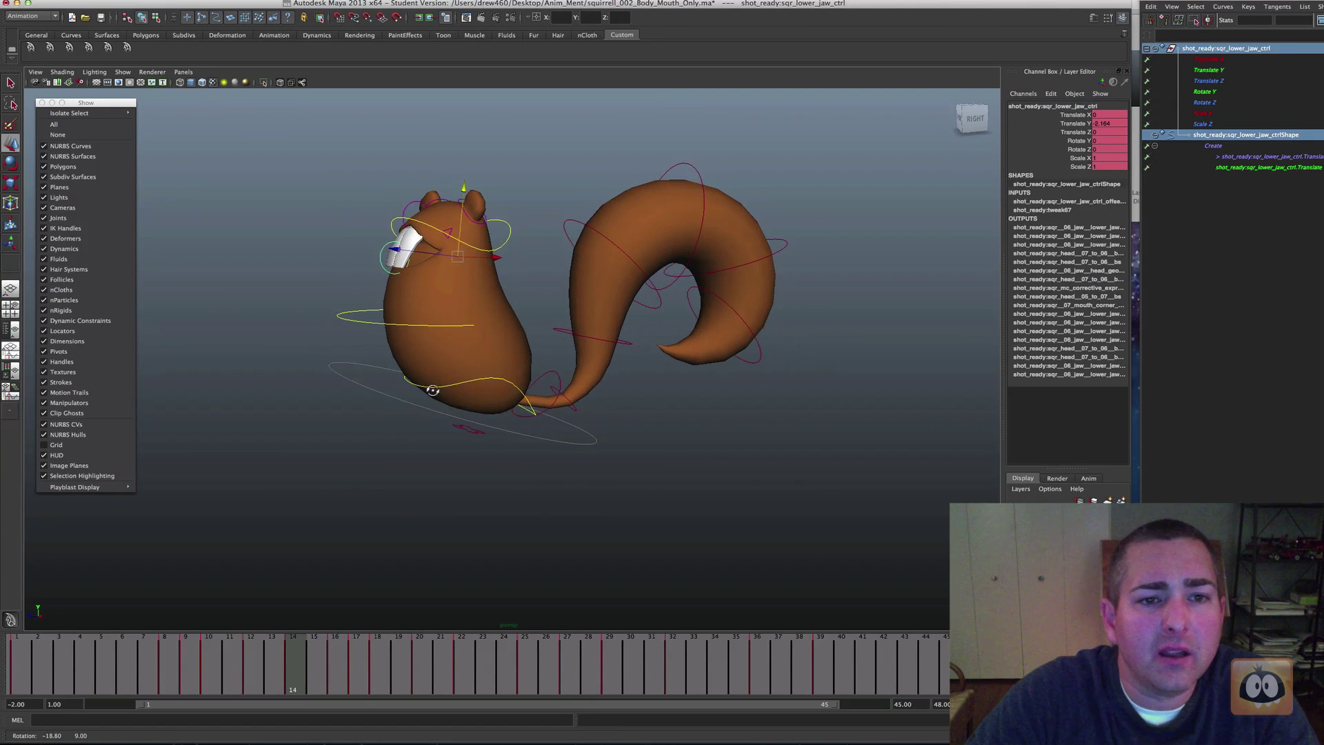
click(313, 218)
click(452, 228)
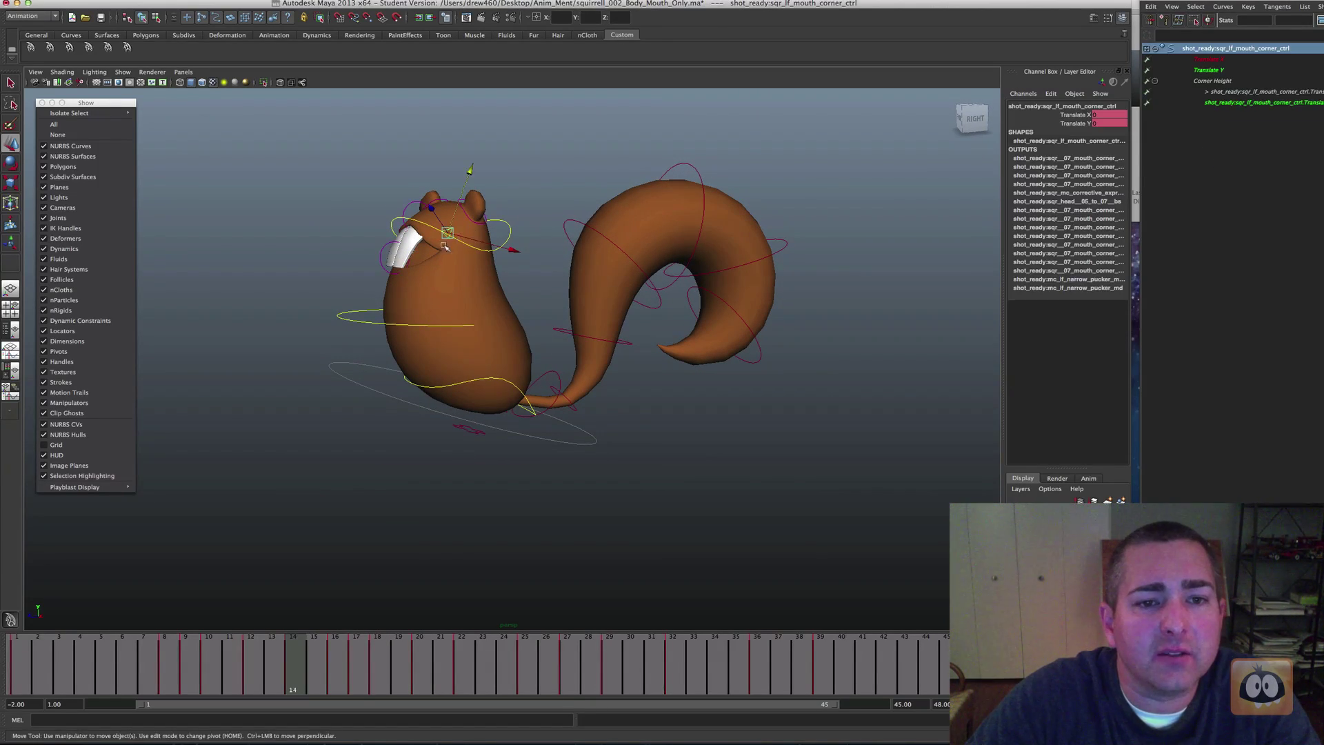
alt+drag(452, 228, 475, 333)
shift+click(485, 268)
alt+middle_drag(475, 333, 476, 346)
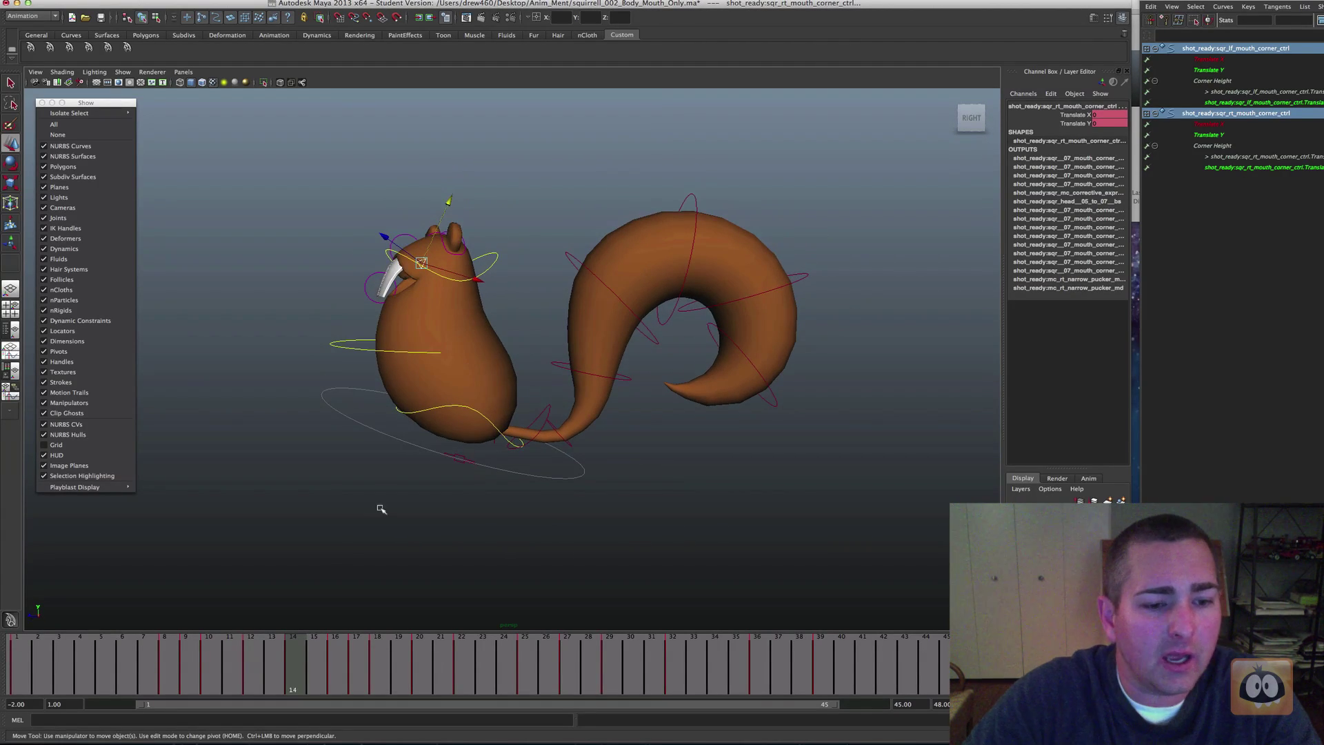
click(177, 656)
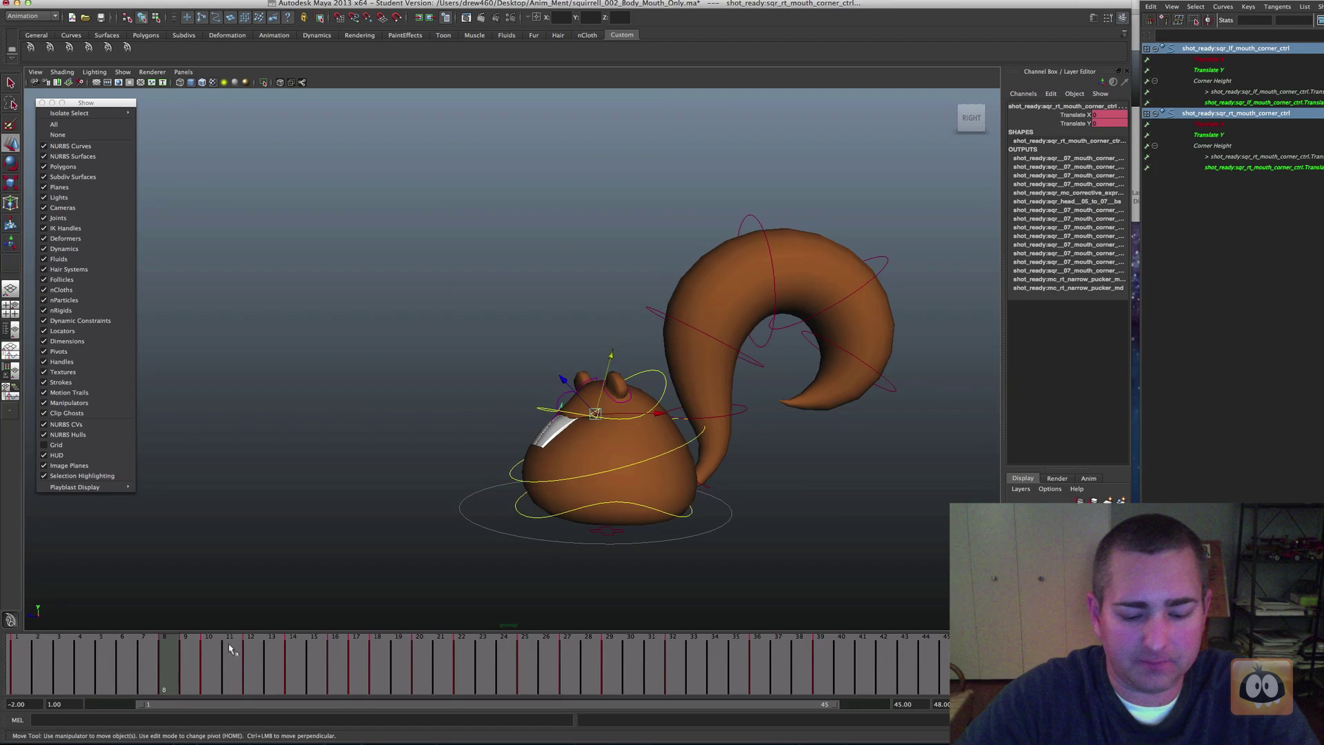
key(alt+period)
key(alt+period)
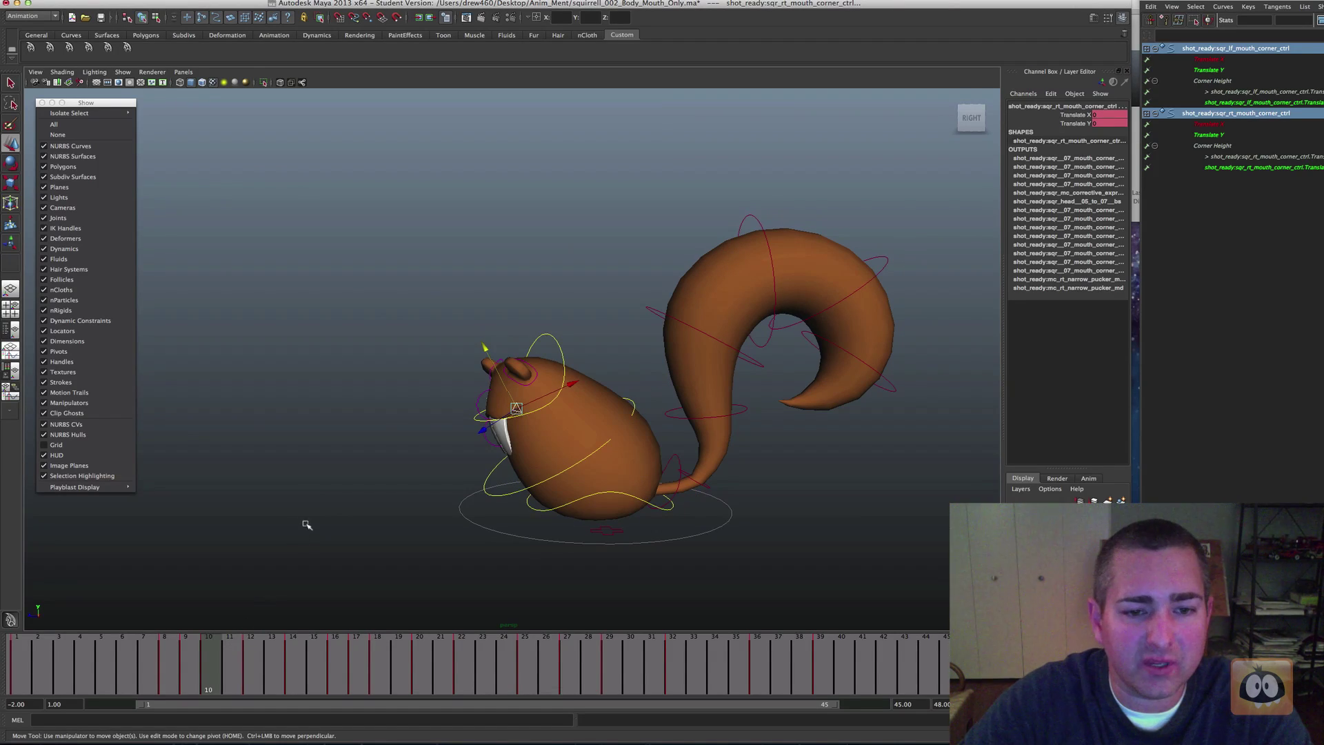
alt+drag(458, 436, 446, 428)
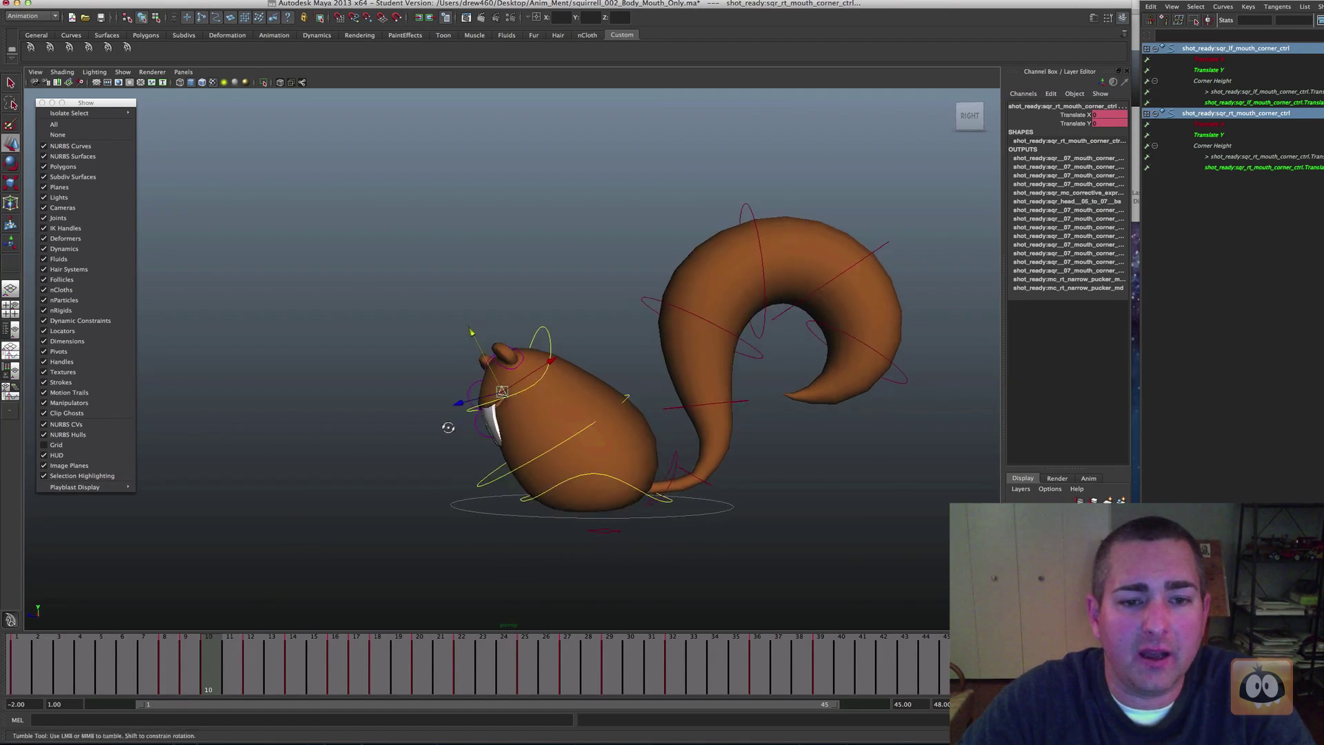
alt+right_drag(447, 428, 538, 435)
alt+middle_drag(509, 413, 415, 339)
alt+drag(415, 338, 393, 266)
key(s)
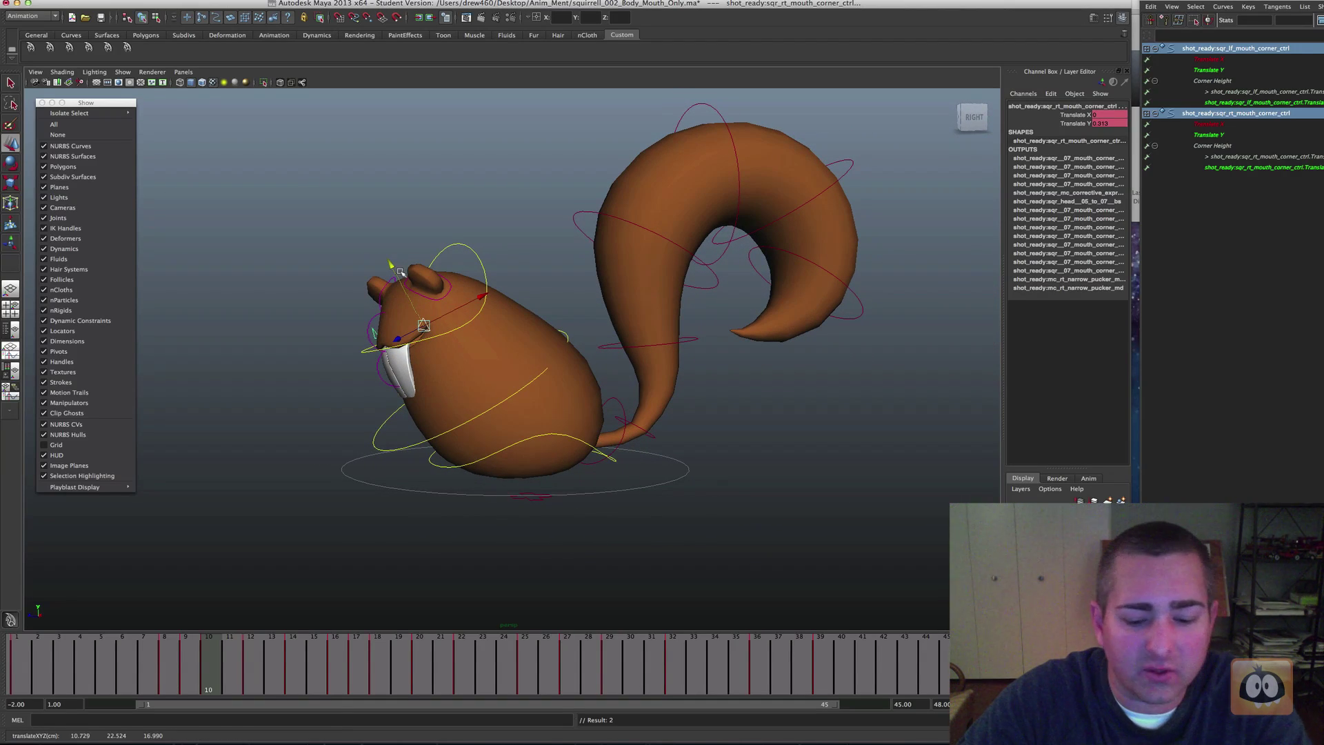
At frame 12, raise both mouth corners further in Translate Y, key them, and compare the pose with frame 10.
key(period)
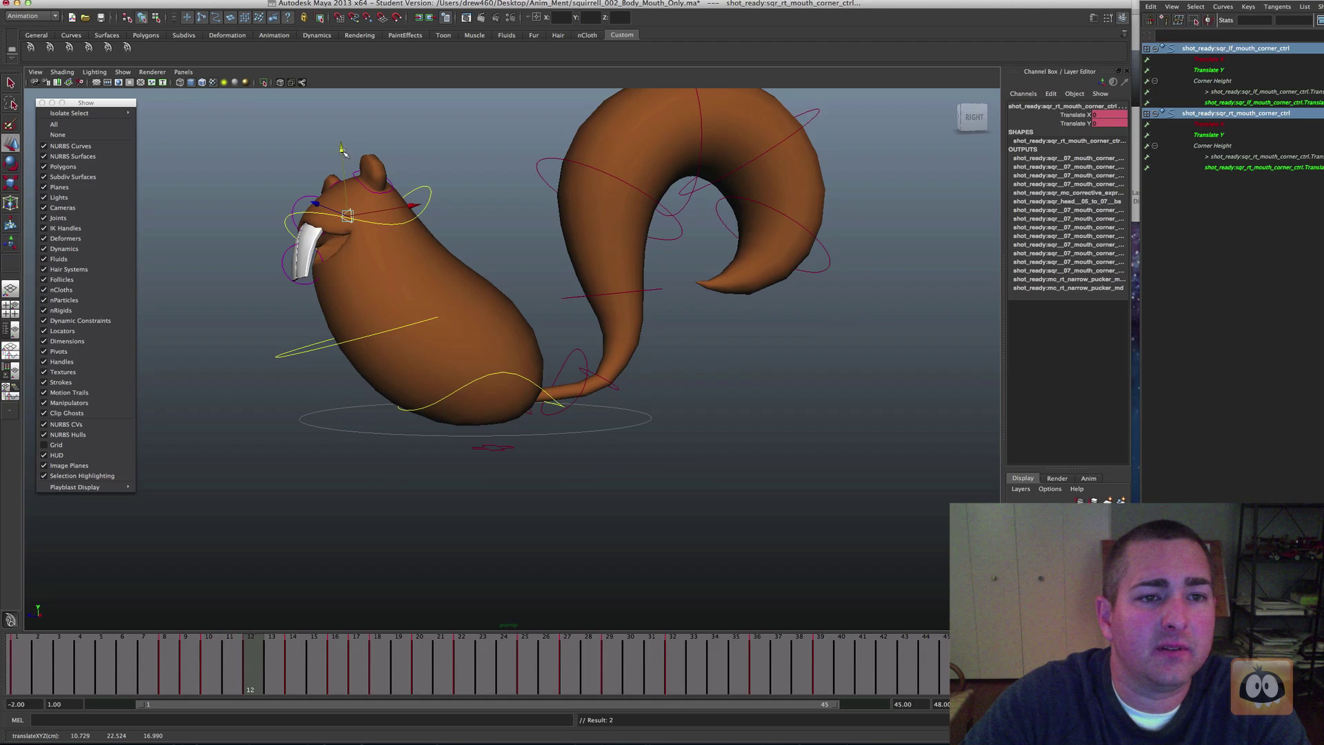
drag(344, 151, 340, 136)
key(s)
key(comma)
key(period)
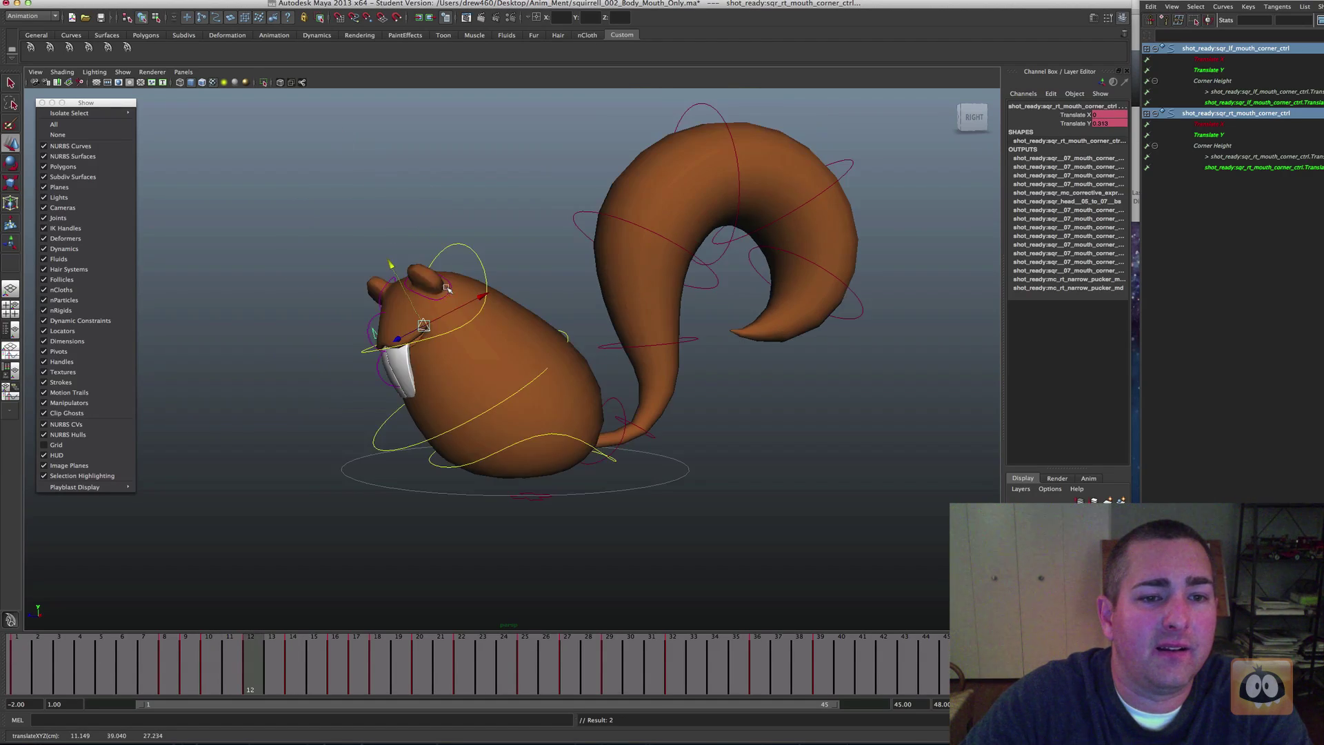
At frame 14, raise both mouth corners in Translate Y, key them, and check against the preceding key.
key(period)
alt+middle_drag(363, 271, 488, 406)
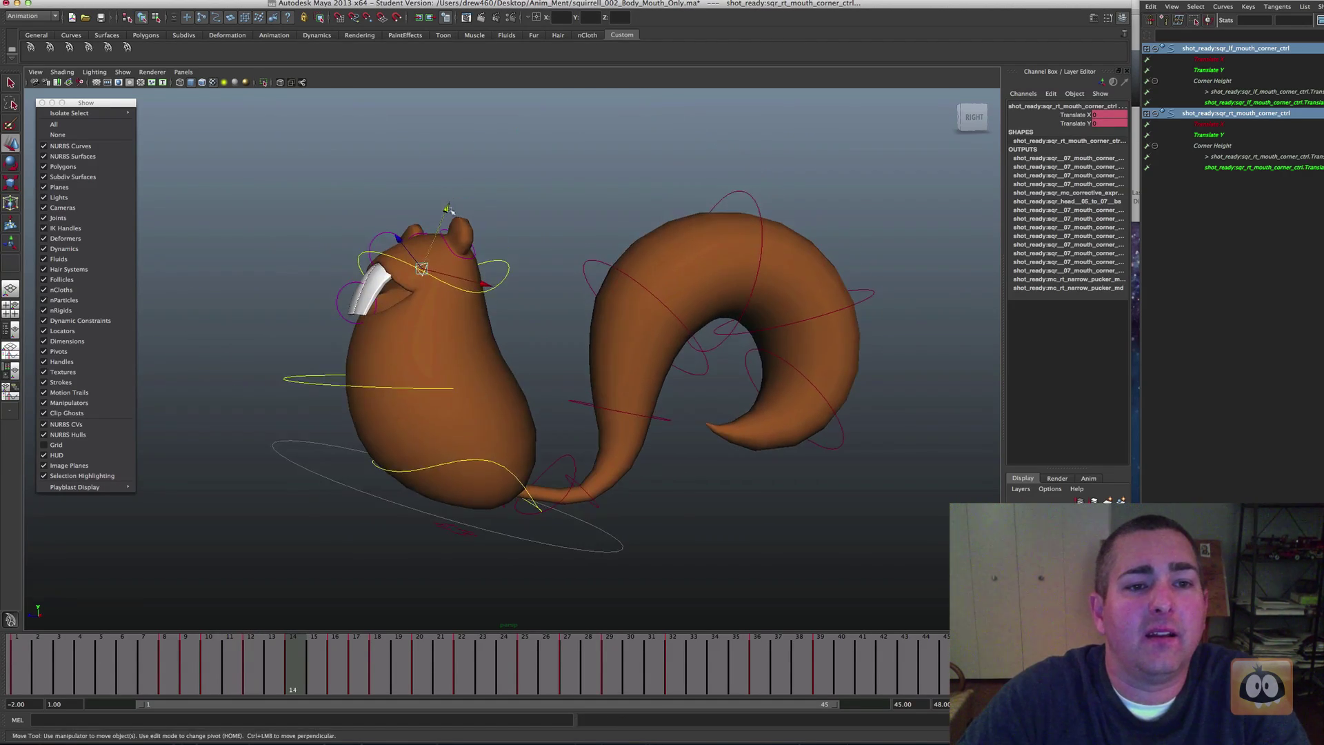
drag(449, 209, 458, 194)
key(s)
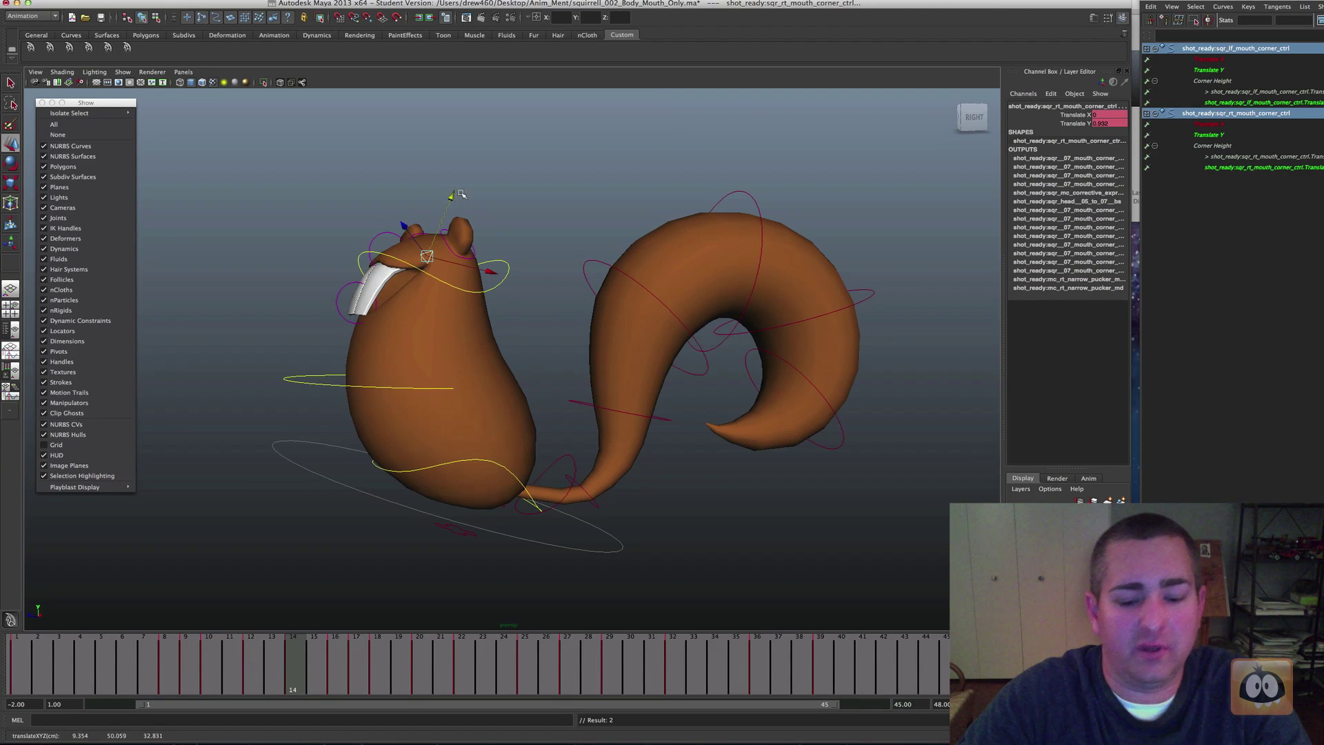
key(comma)
key(period)
Raise and key both mouth corners at frames 16, 17 and 18, with about 0.78 in Translate Y at frame 16.
key(period)
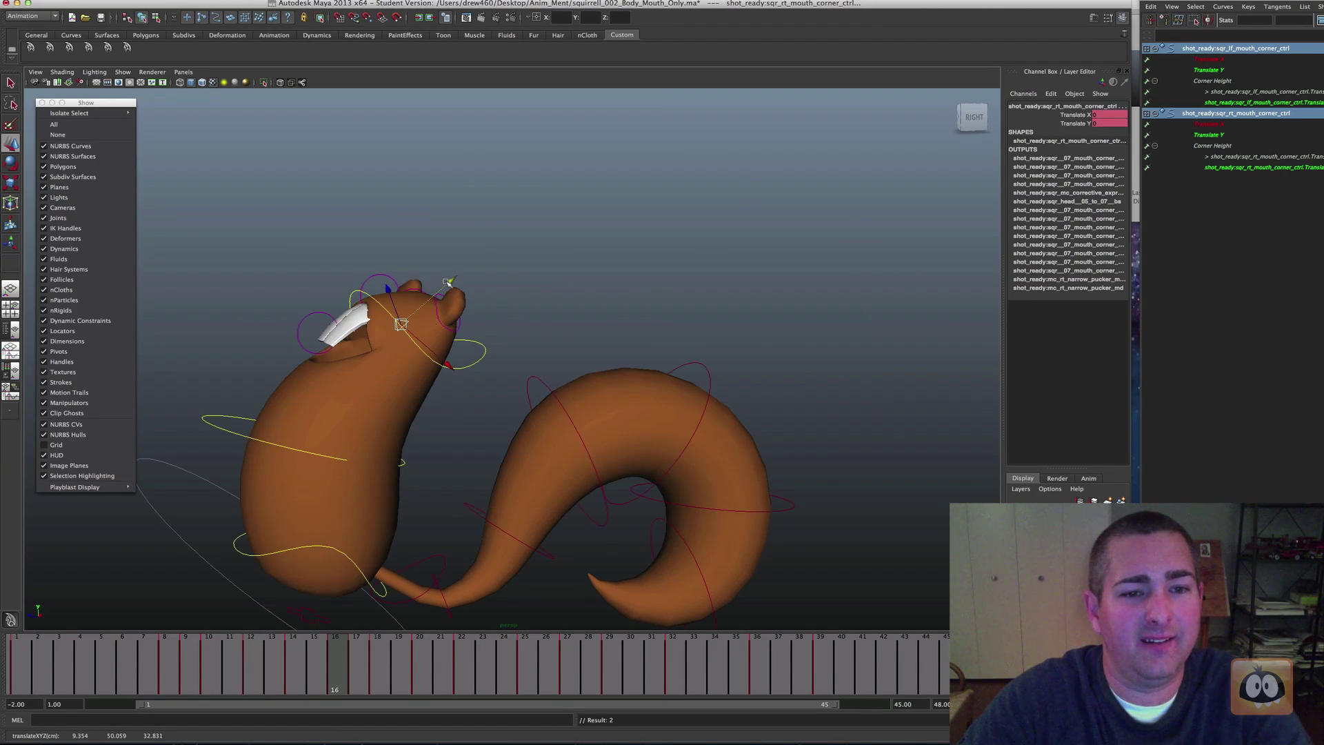
key(period)
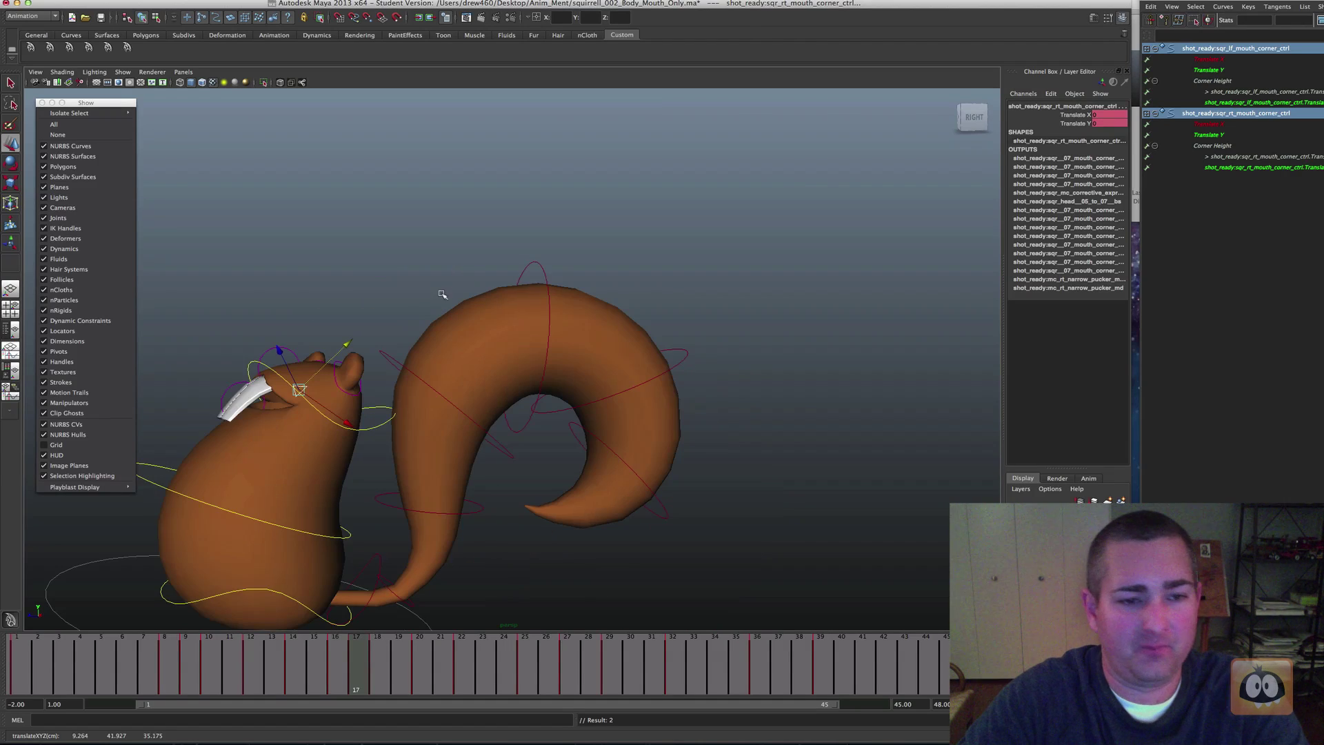
key(period)
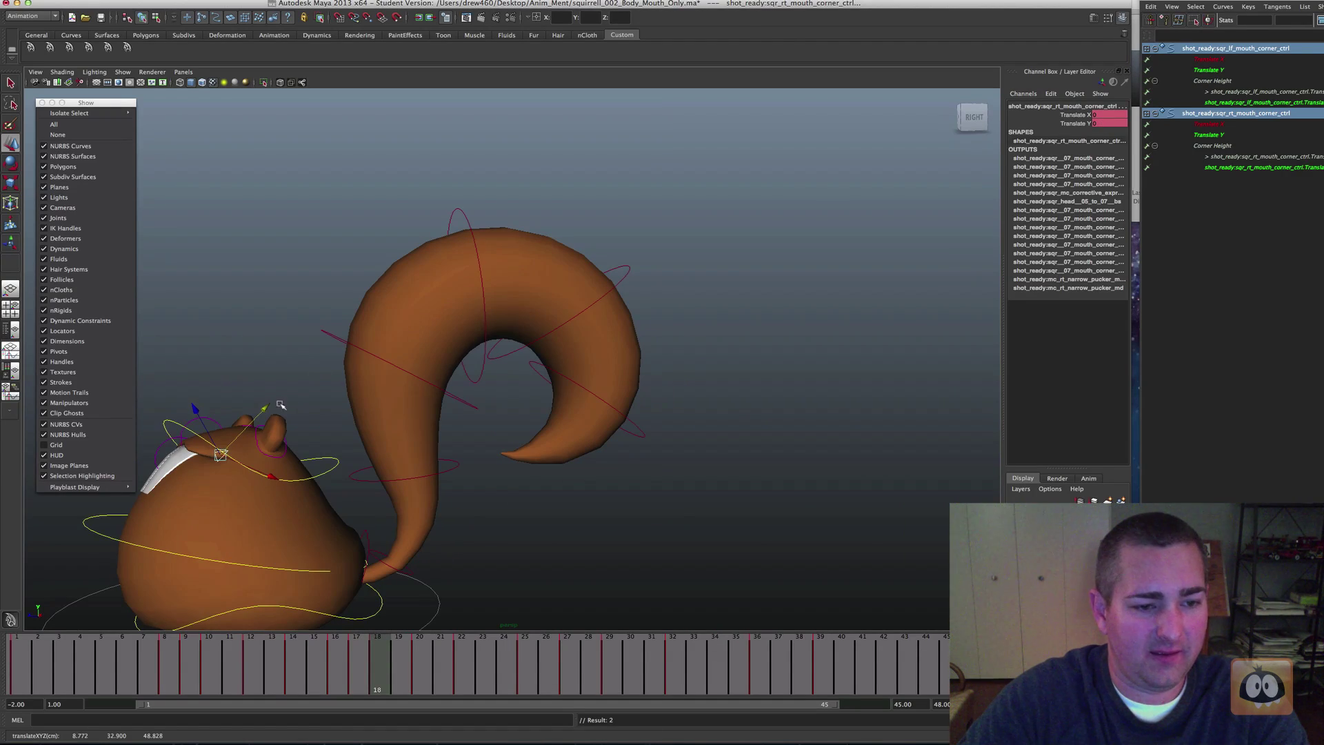
At frame 20, raise both mouth corners slightly in Translate Y and key them.
key(period)
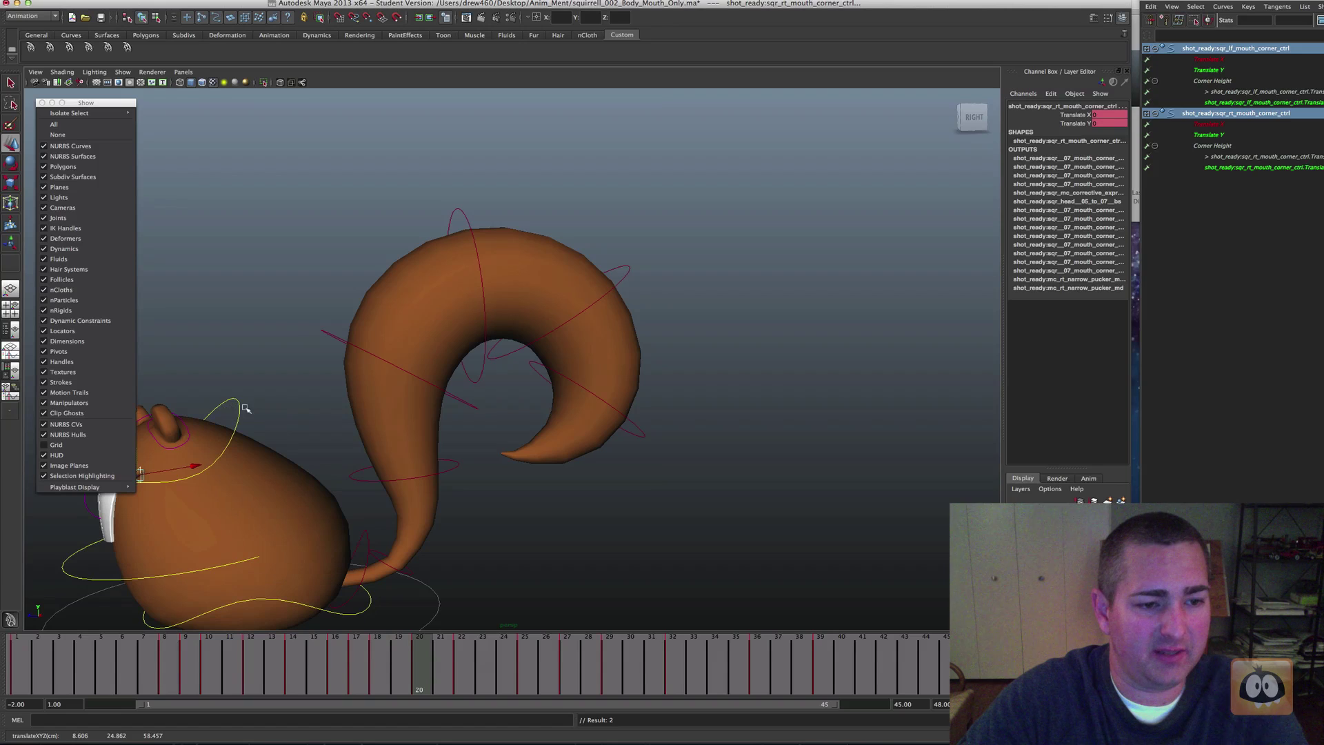
alt+middle_drag(268, 441, 473, 347)
drag(361, 304, 361, 294)
key(s)
Advance past the landing keys and, at frame 36, raise both mouth corners to about 0.72 in Translate Y and key them.
key(period)
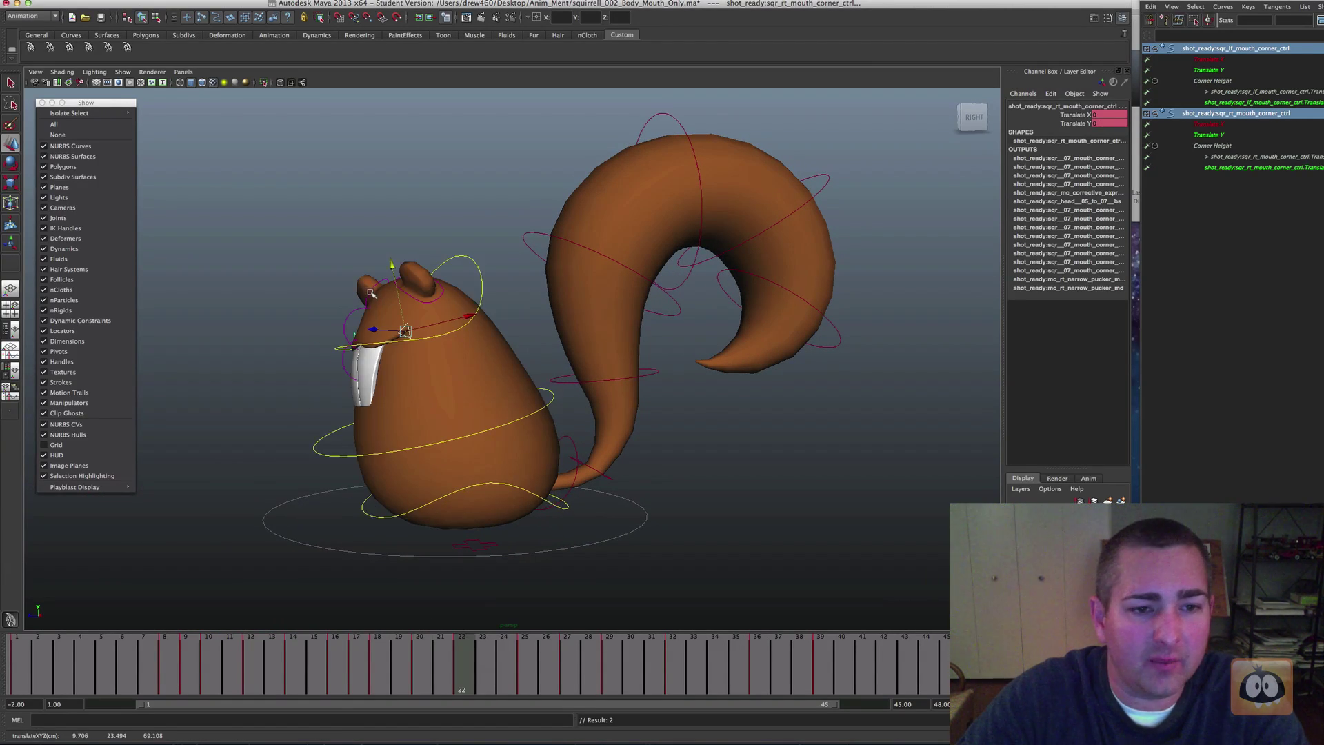
key(period)
key(period)
key(period)
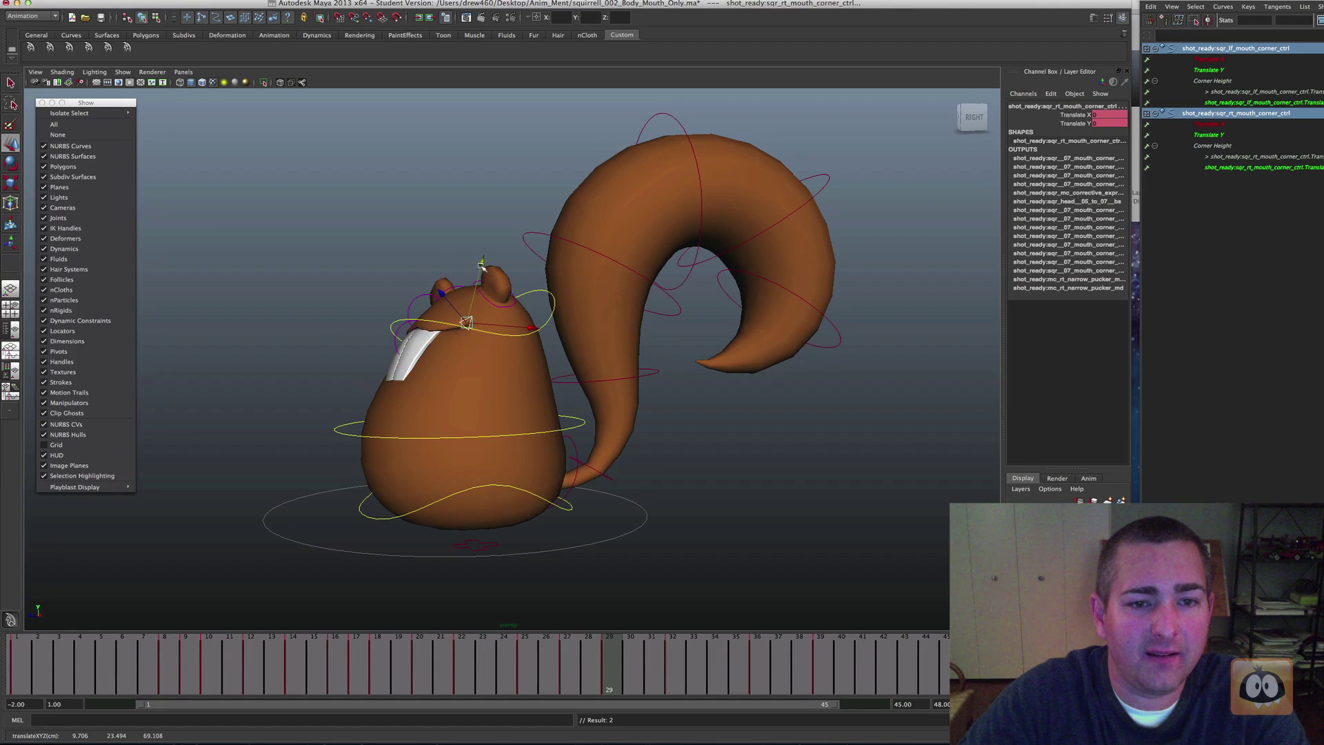
key(period)
key(period)
key(period)
drag(478, 258, 477, 246)
key(period)
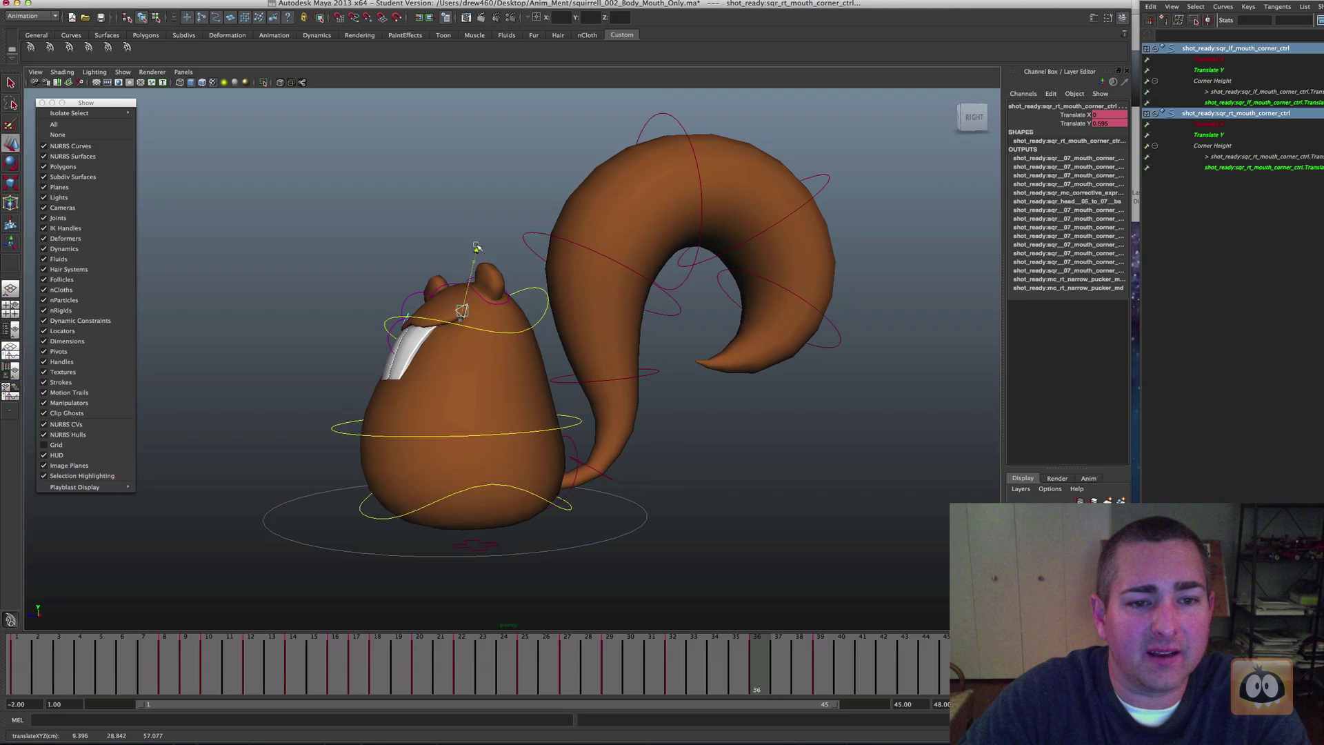
key(s)
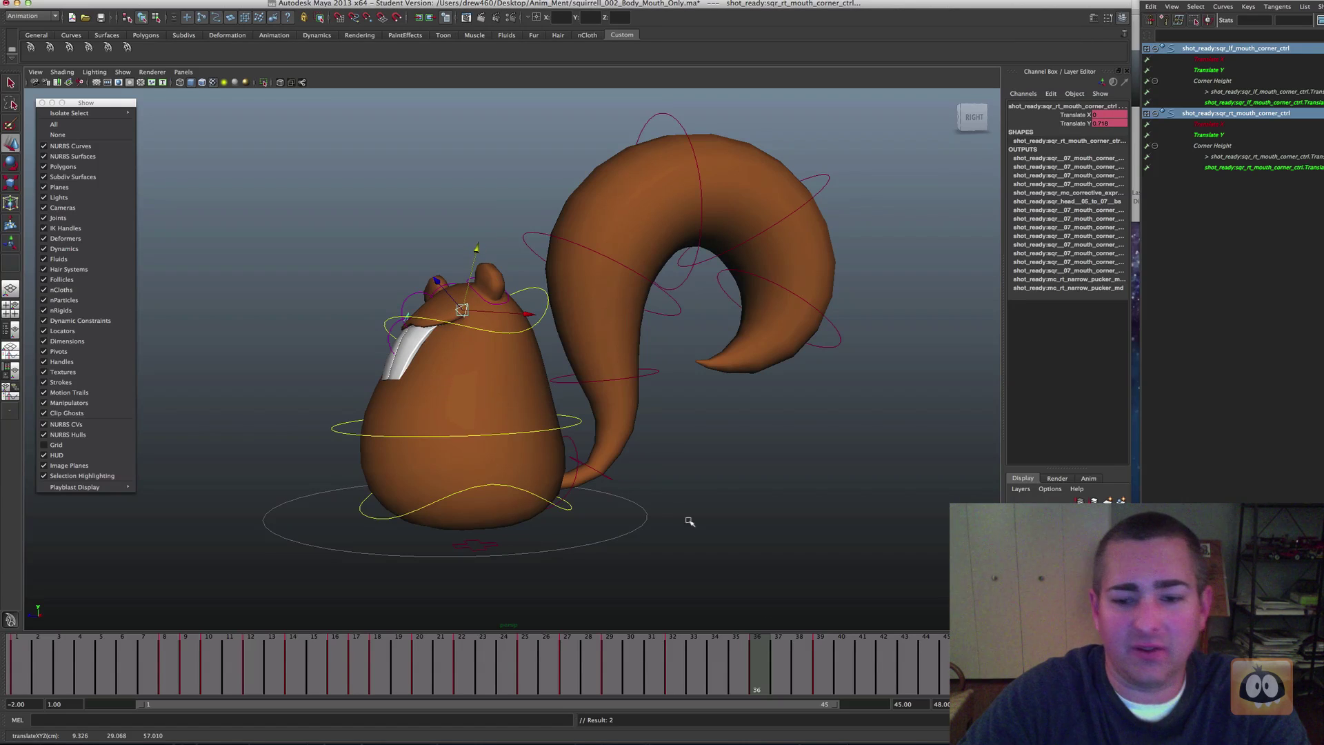
click(829, 659)
click(758, 661)
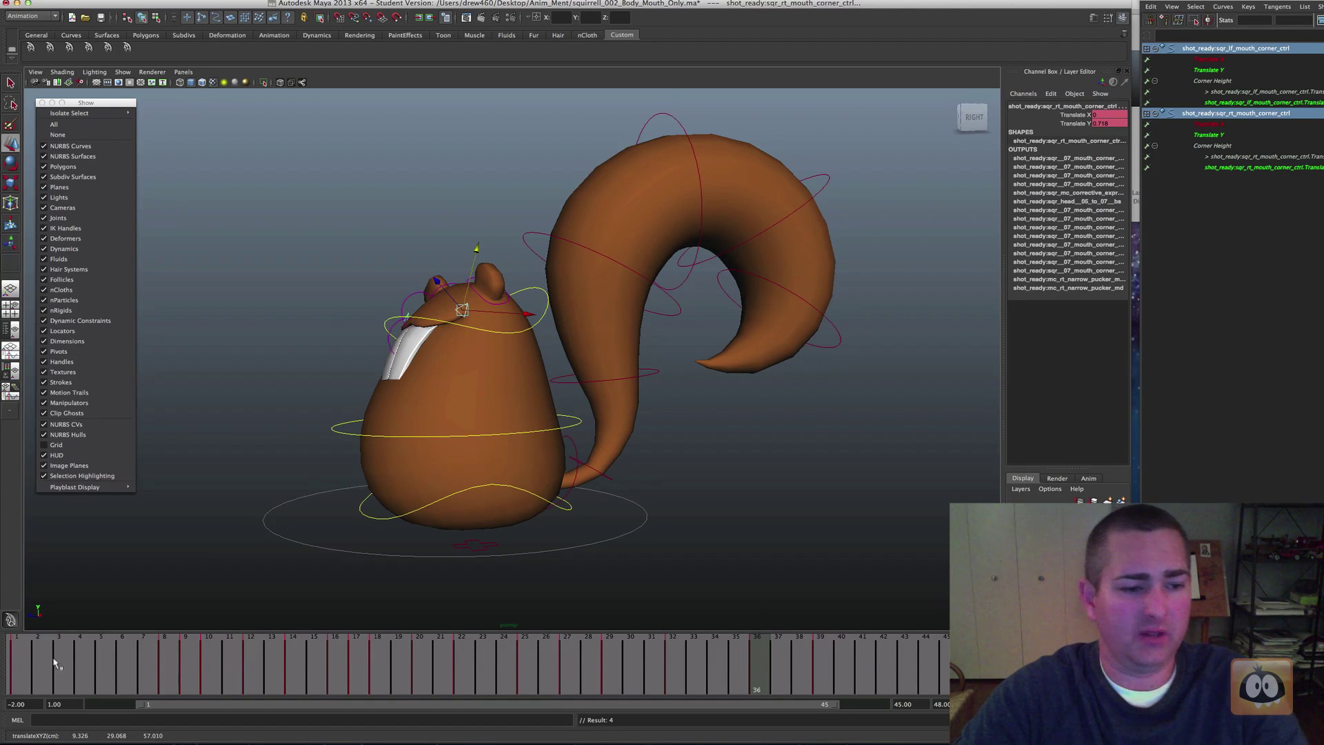
Review the hop from frame 8 and hide the NURBS curves in the viewport for a clear view of the mouth.
click(166, 659)
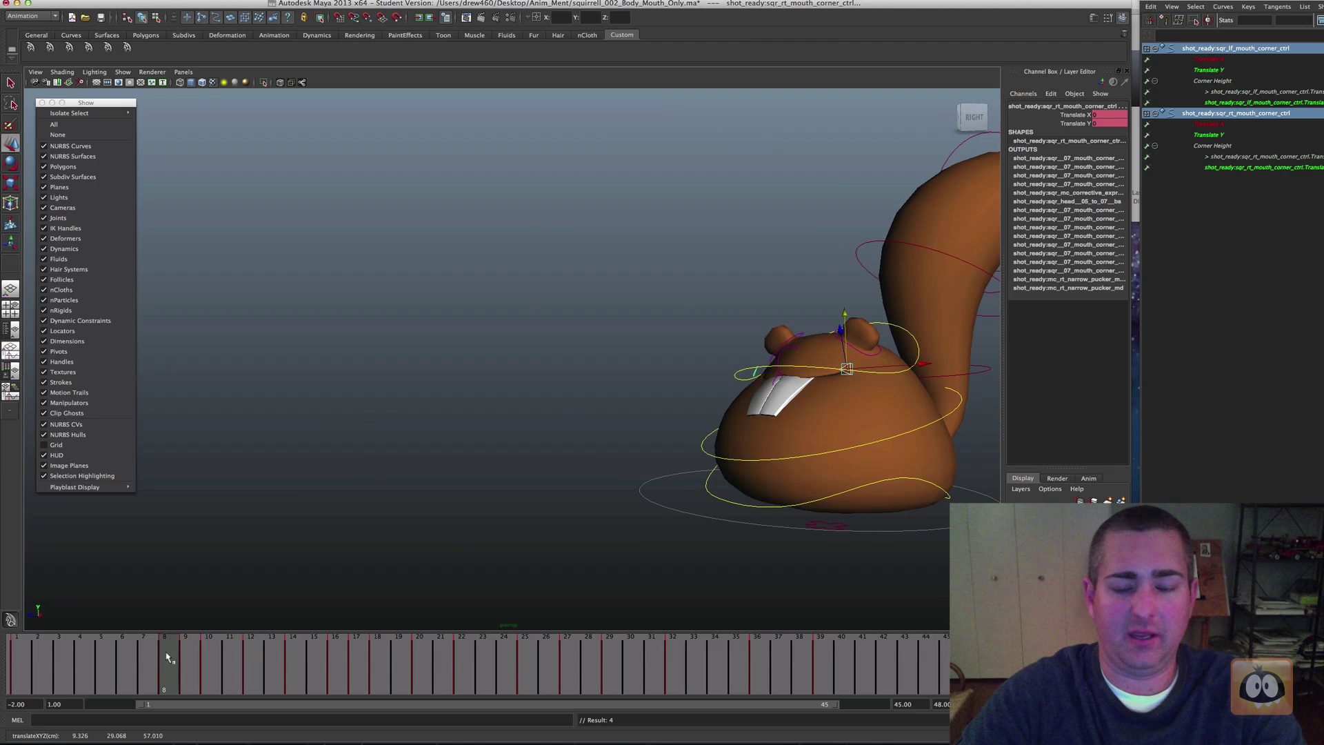
alt+drag(475, 507, 449, 409)
key(period)
key(period)
key(period)
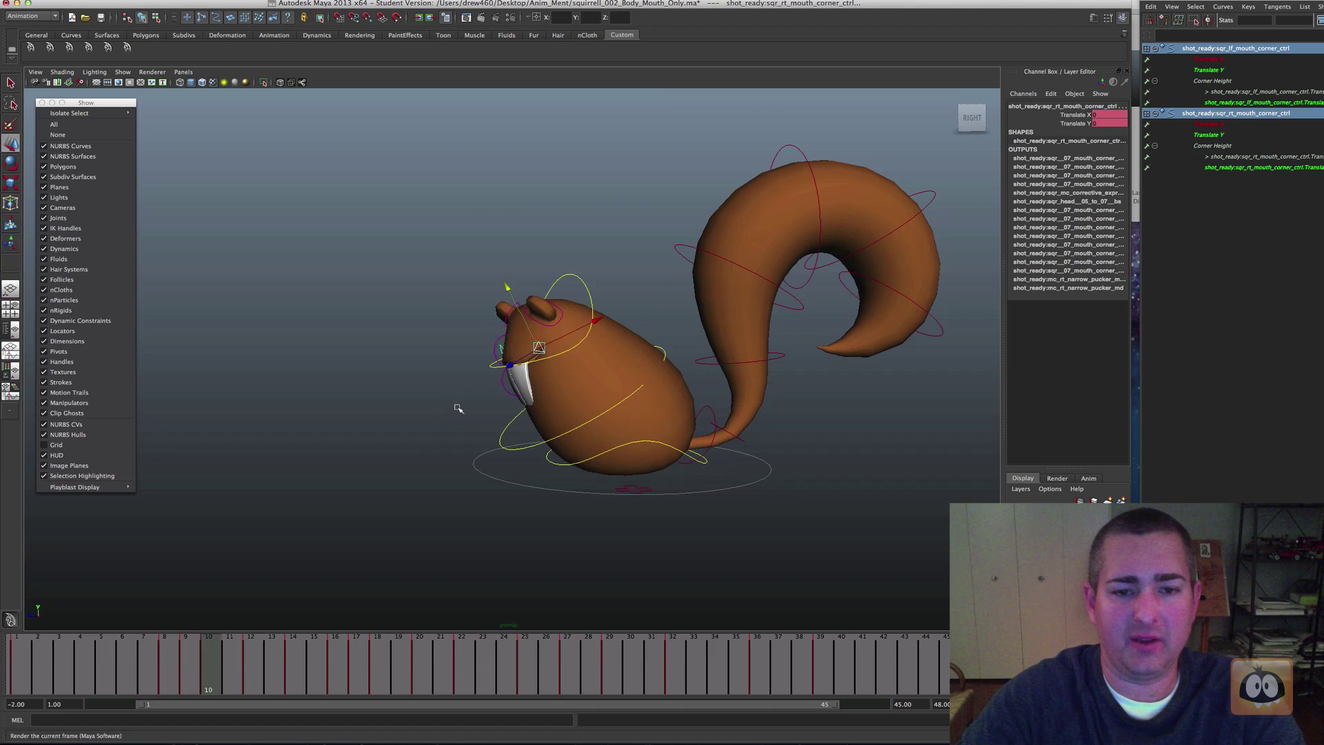
click(63, 146)
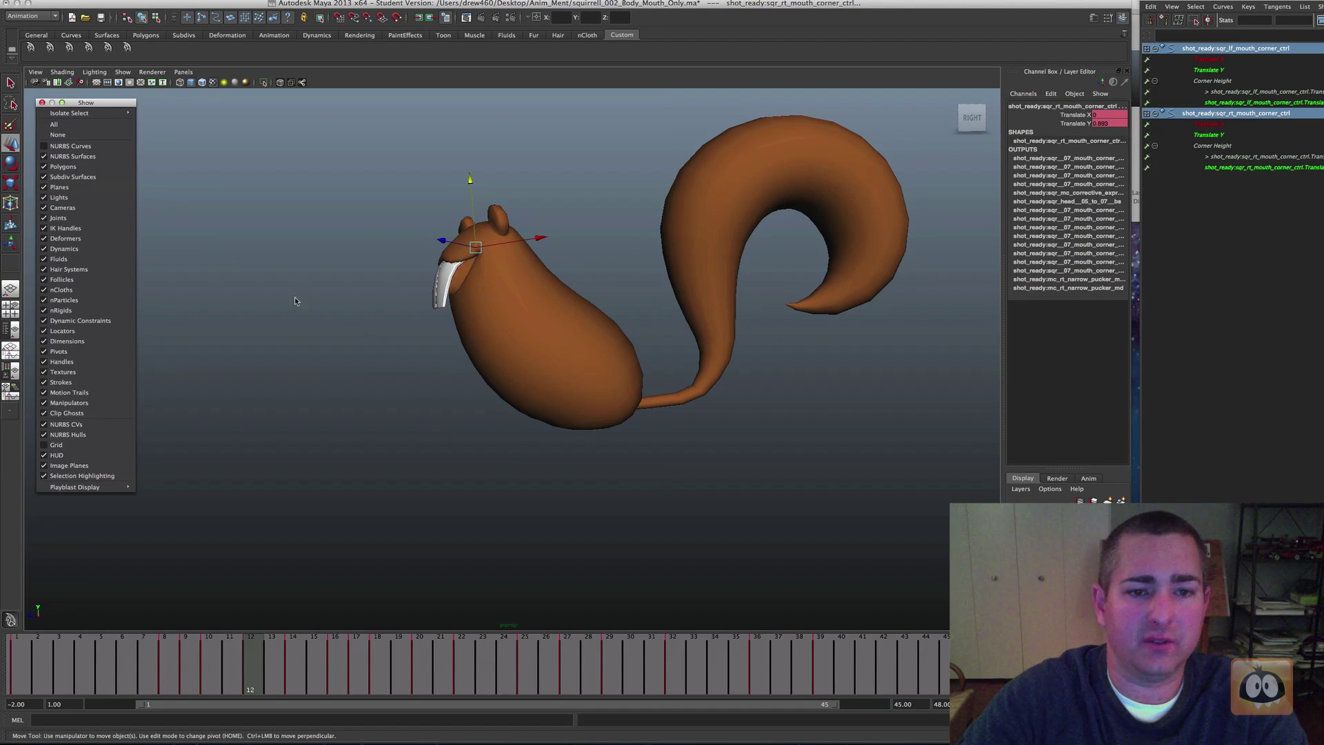
Step back and forth between frames 9 and 17 to examine how the mouth corners and jaw move together during the jump.
drag(235, 643, 293, 645)
key(period)
key(period)
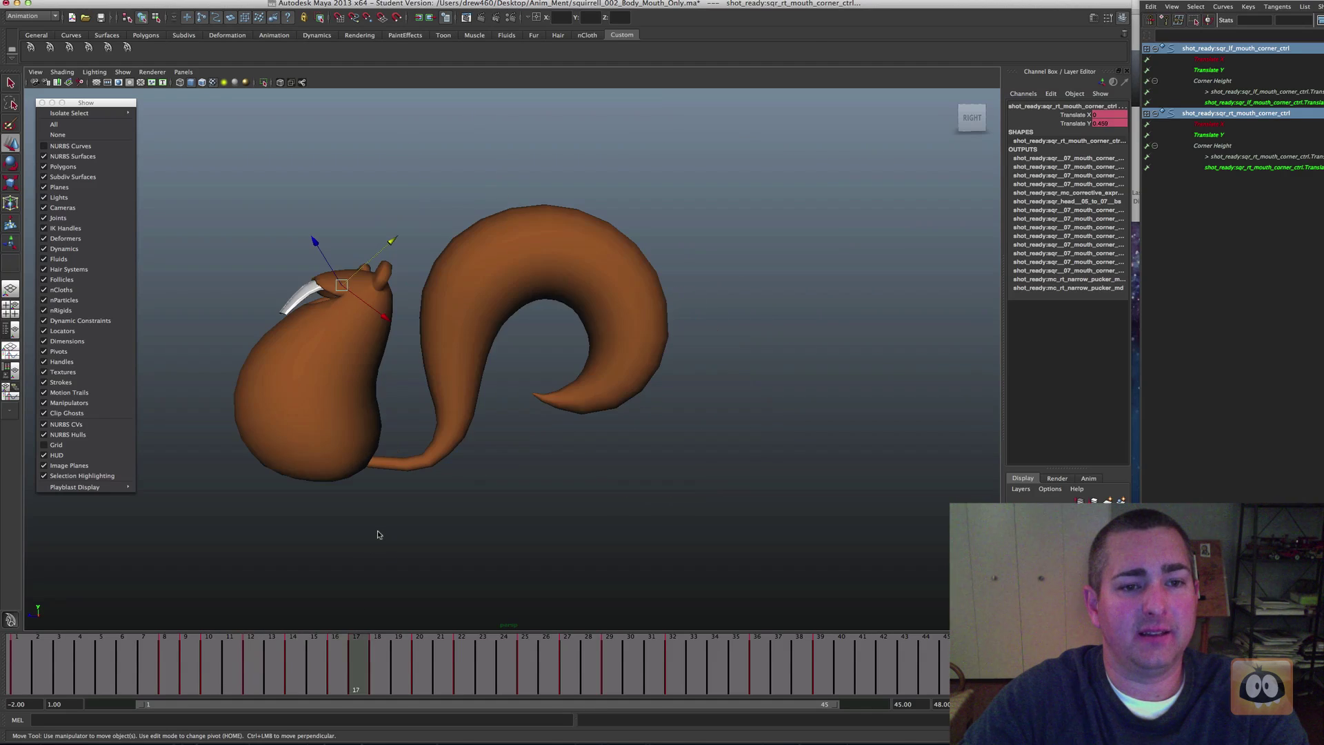
key(comma)
key(comma)
key(comma)
key(comma)
key(comma)
key(comma)
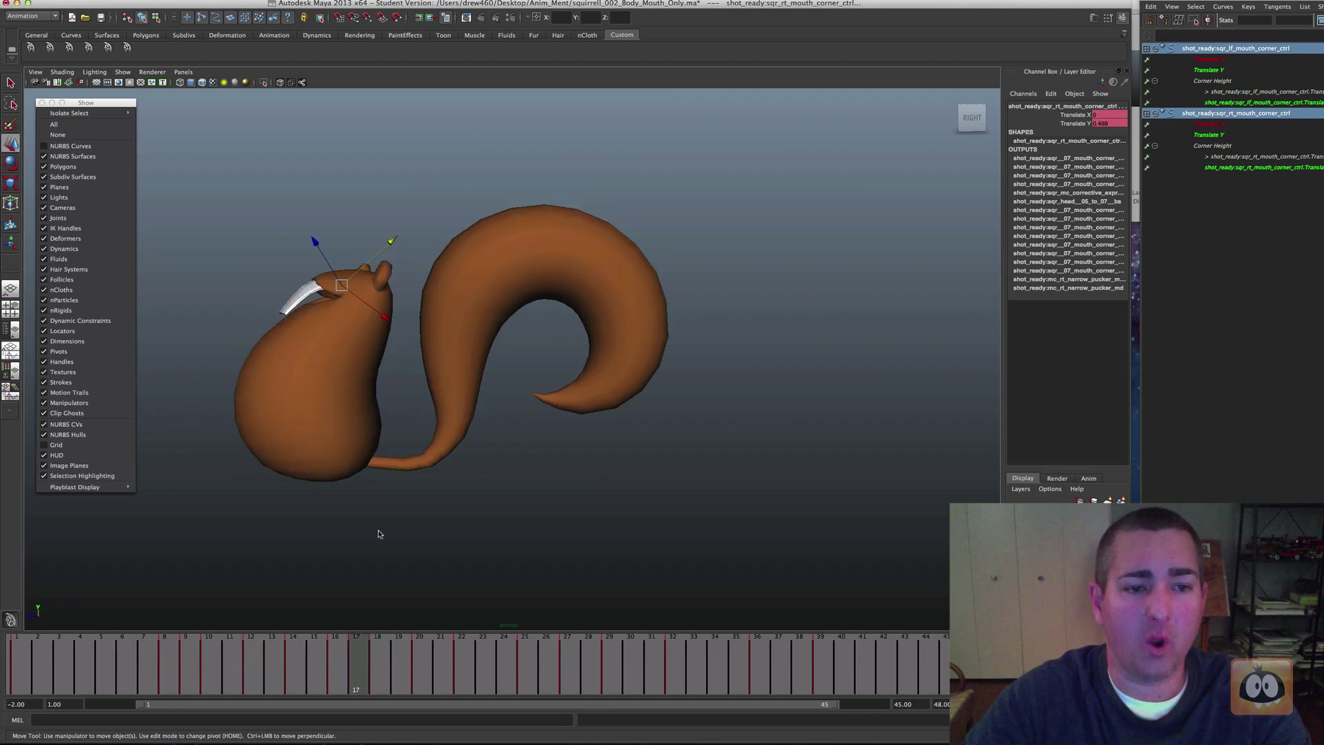
key(period)
key(period)
key(period)
key(period)
key(period)
key(period)
key(period)
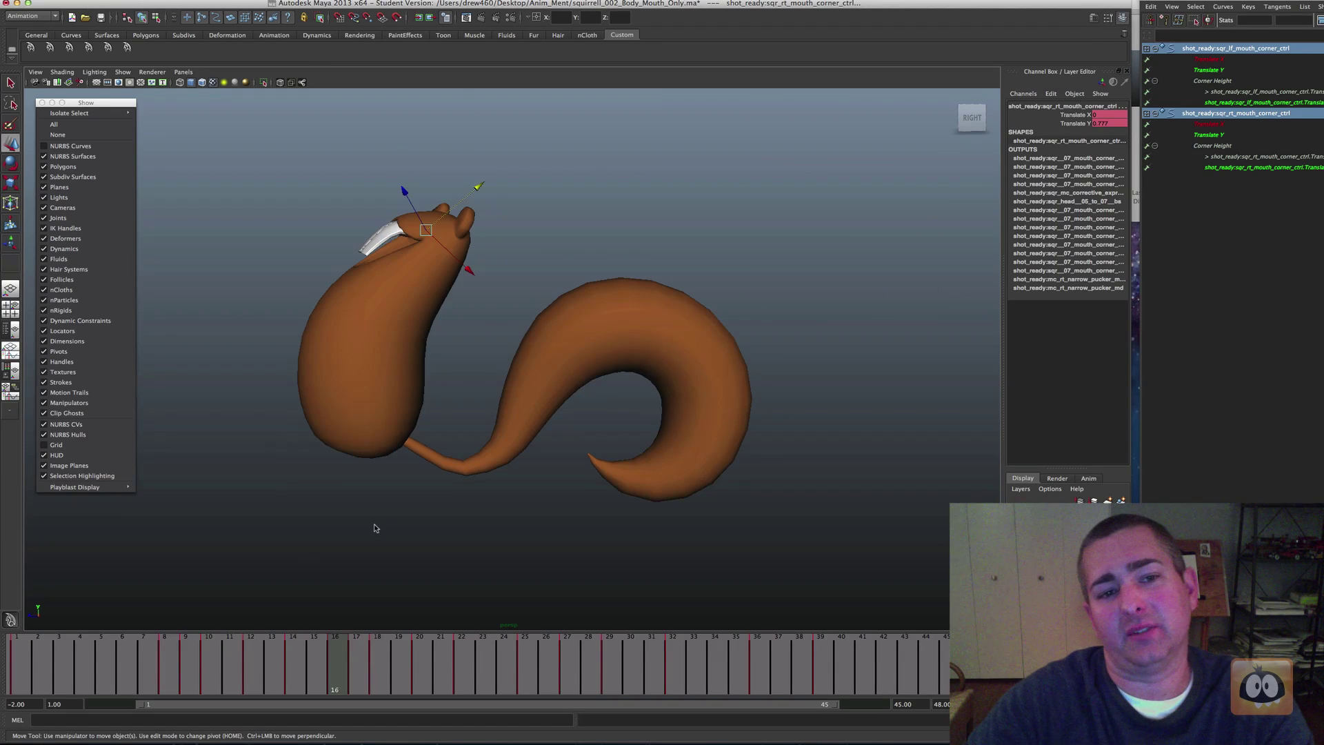
key(comma)
key(comma)
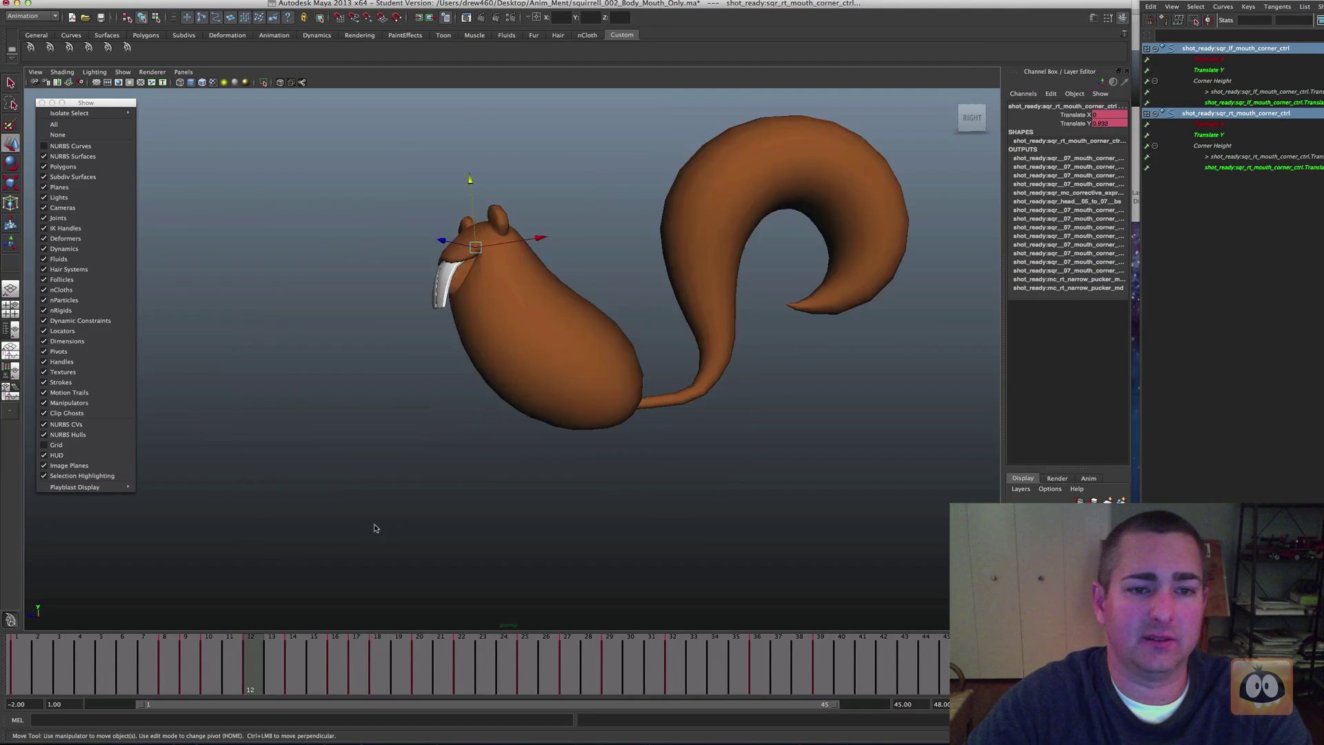
key(comma)
key(comma)
key(period)
key(period)
key(period)
key(period)
key(comma)
key(comma)
key(comma)
key(comma)
key(period)
key(period)
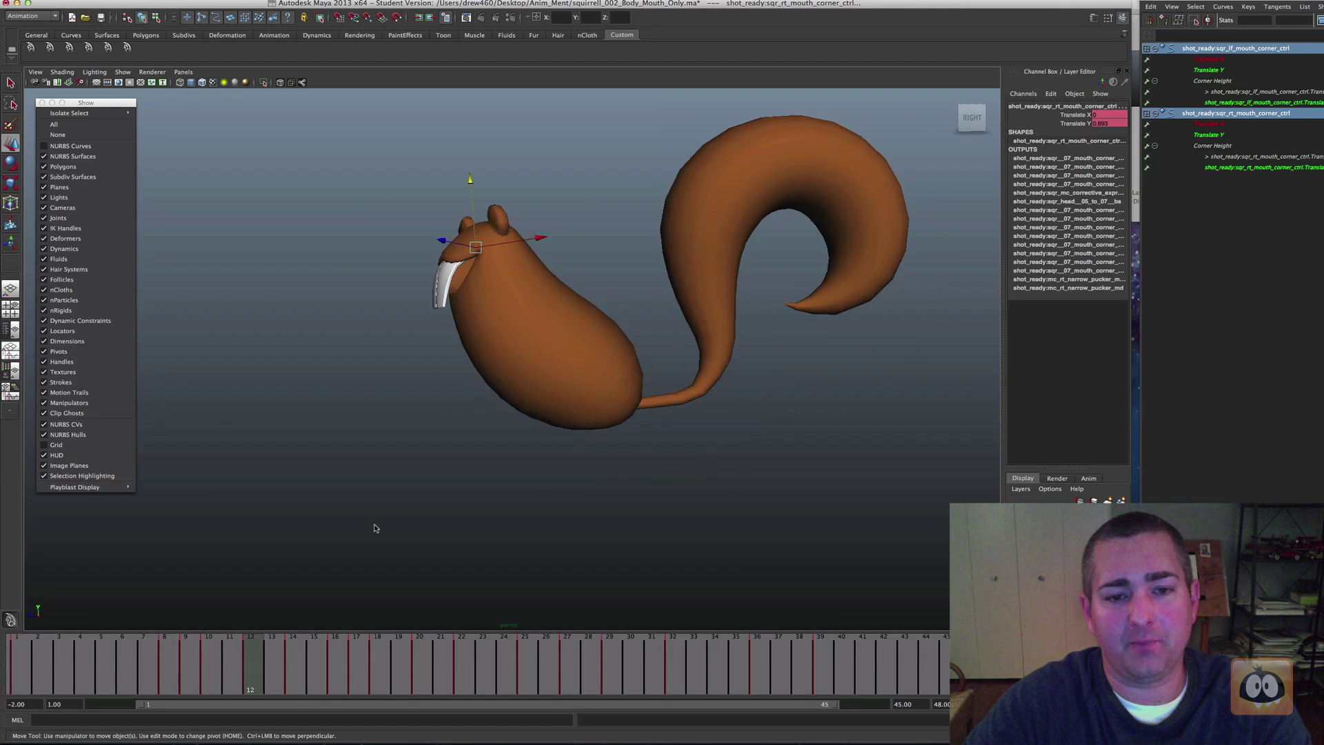
key(period)
key(period)
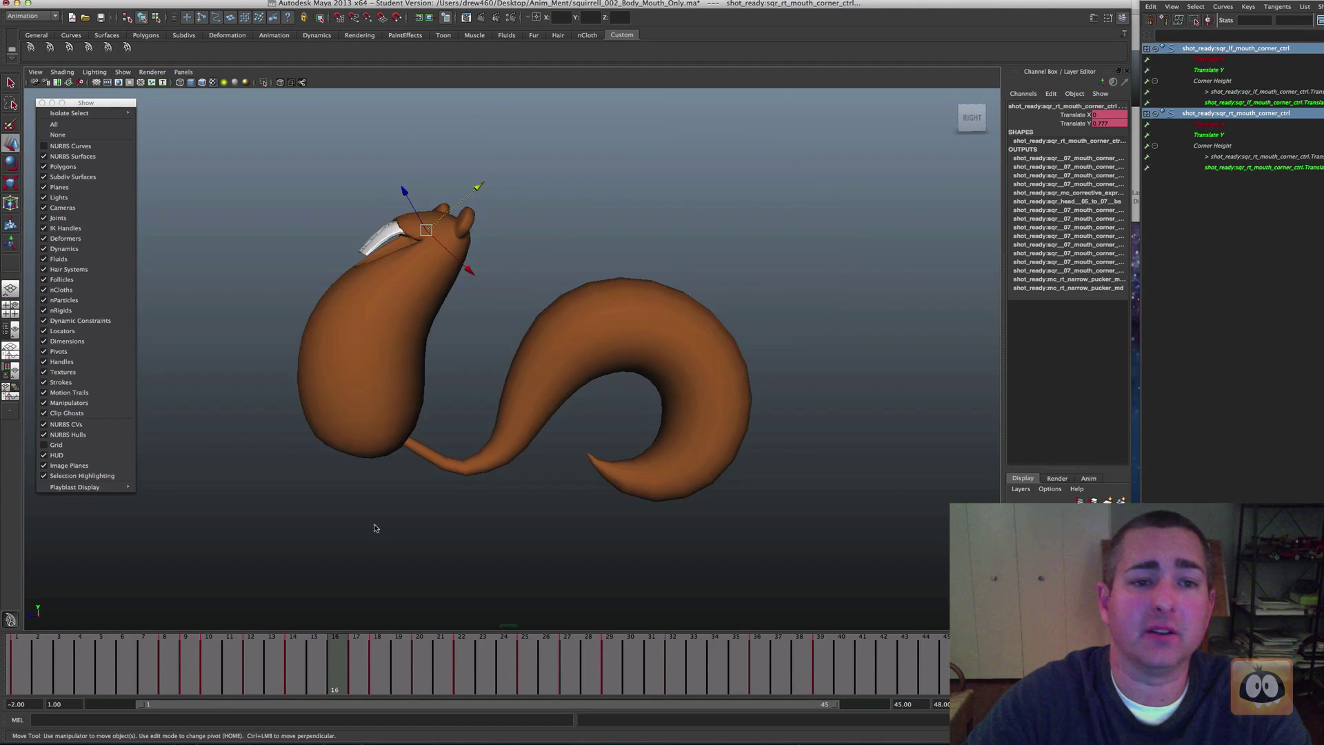
key(comma)
key(comma)
key(comma)
key(comma)
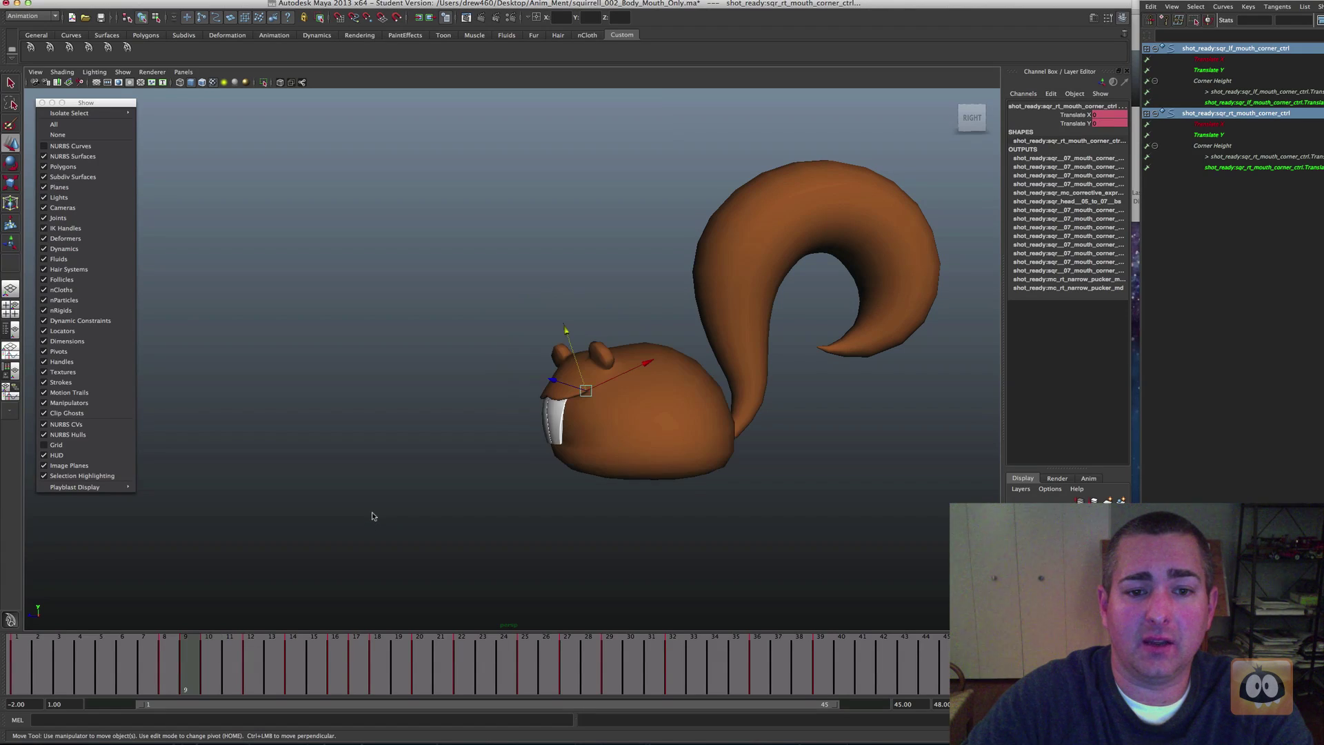